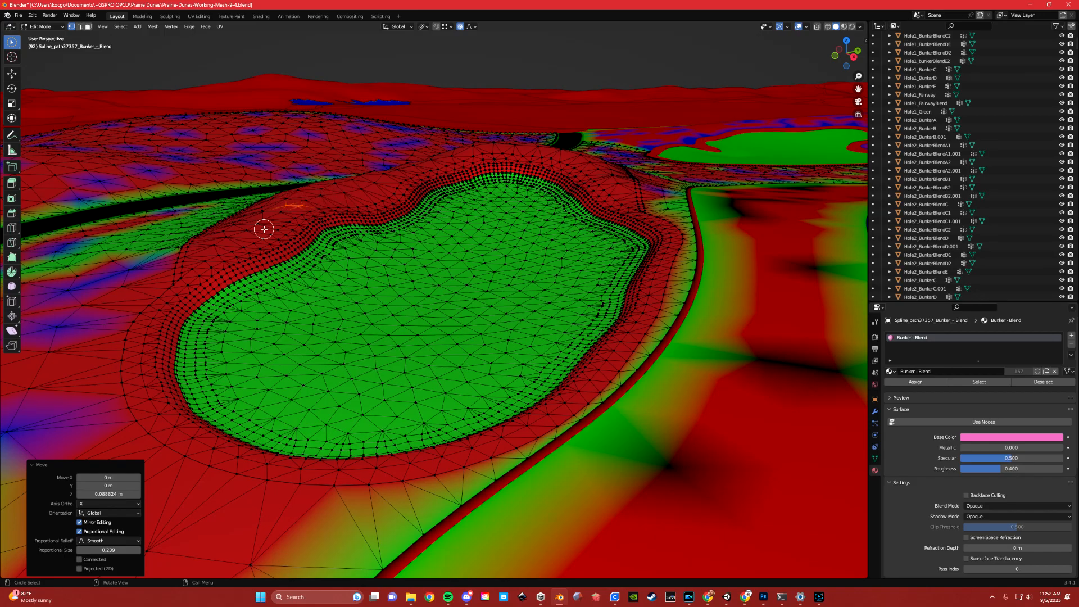
- Examine the bunker mesh's rim and surrounding slopes from several angles
middle_click_drag(394, 179, 554, 310)
middle_click_drag(402, 300, 509, 201)
scroll(393, 309, "up", 8)
middle_click_drag(448, 137, 562, 290)
middle_click_drag(640, 361, 545, 361)
middle_click_drag(477, 342, 534, 259)
scroll(533, 258, "down", 3)
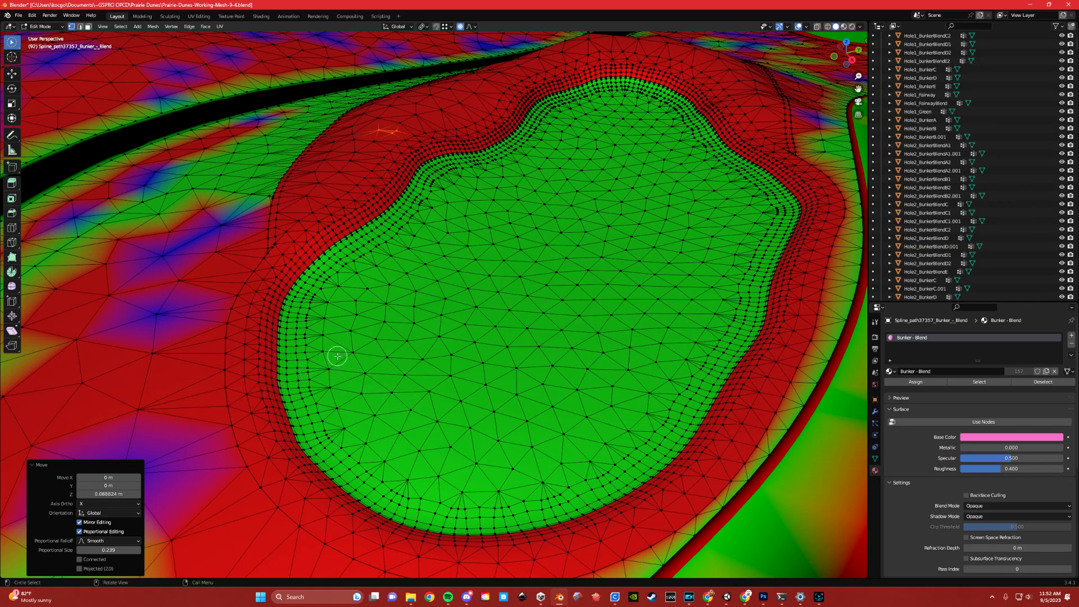
middle_click_drag(338, 354, 340, 339)
middle_click_drag(460, 262, 500, 323, "shift")
scroll(491, 315, "up", 3)
- Leave circle selection and select the closed edge loop around the bunker's rim, where the green floor meets the red slope
key("Escape")
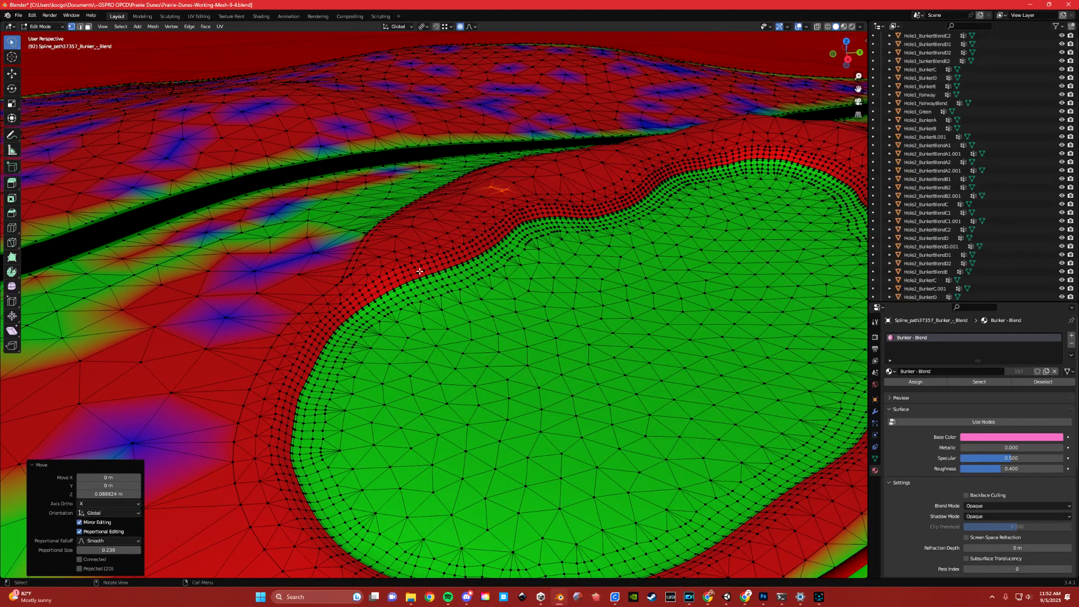
scroll(408, 275, "up", 2)
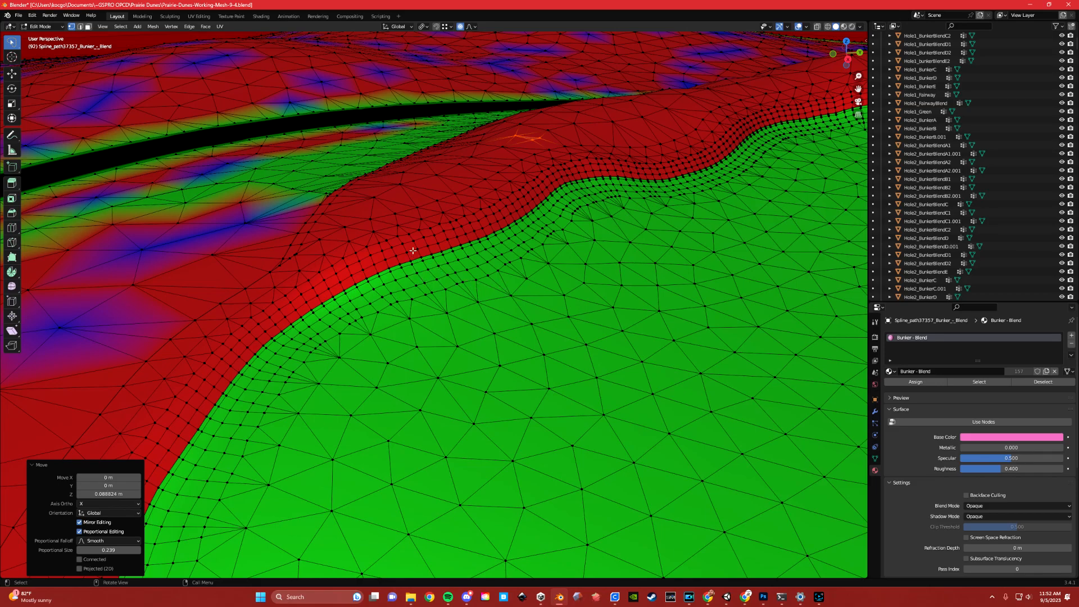
scroll(413, 251, "down", 1)
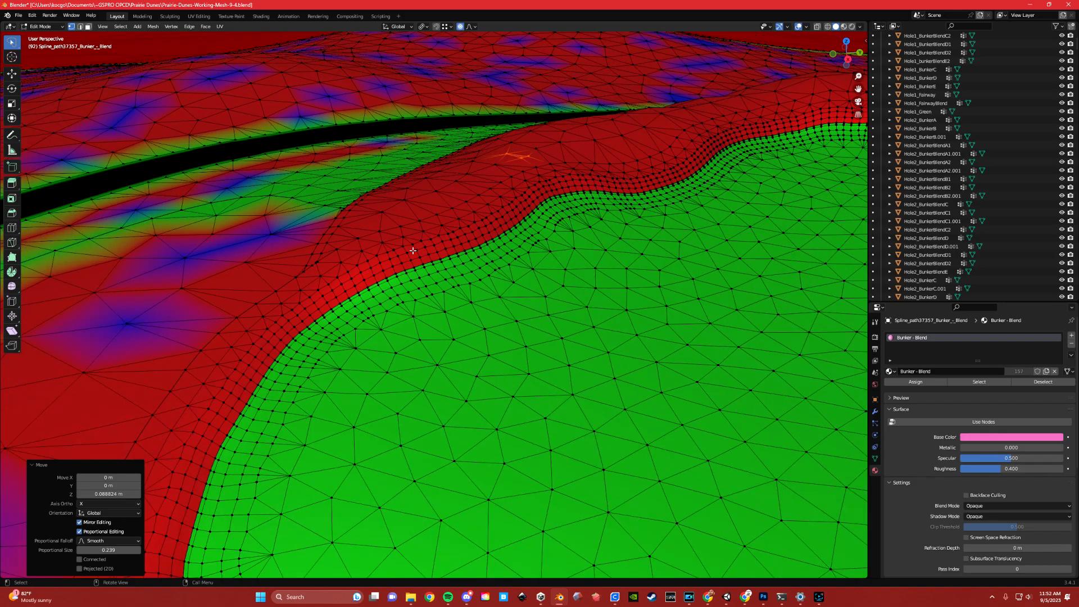
scroll(413, 256, "up", 1)
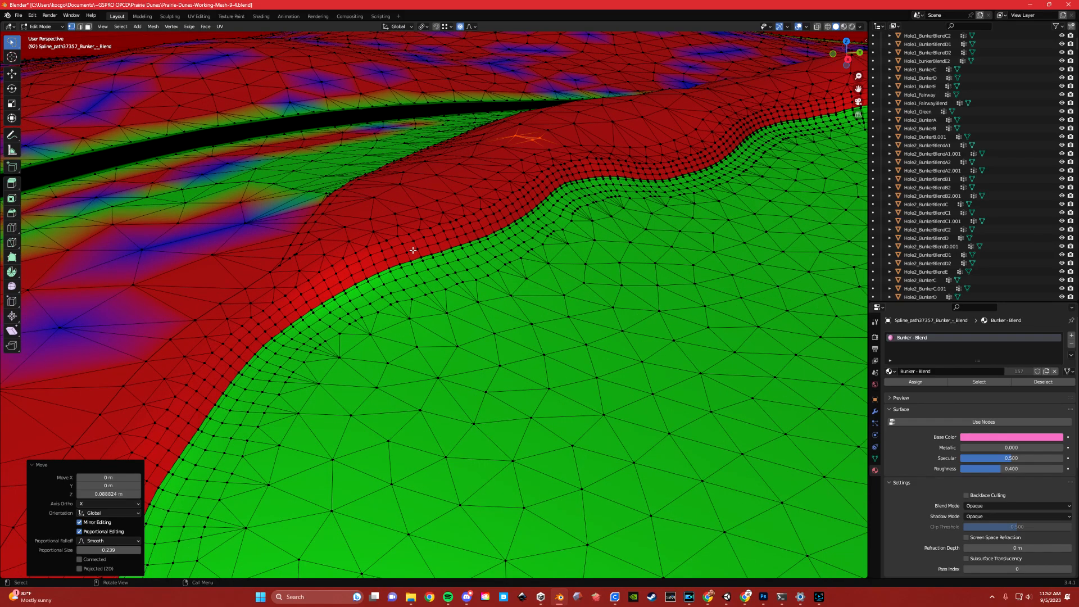
scroll(413, 250, "down", 1)
middle_click_drag(514, 270, 442, 273)
scroll(535, 305, "down", 3)
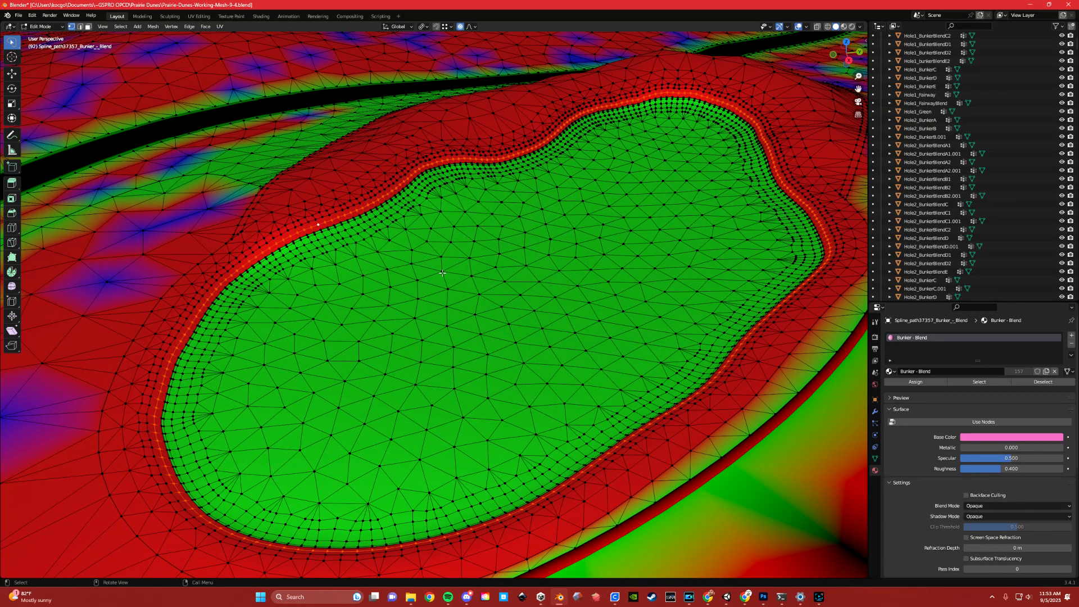
- Examine the selected rim loop around the whole bunker in top orthographic view
key("KP_7")
scroll(438, 241, "down", 3)
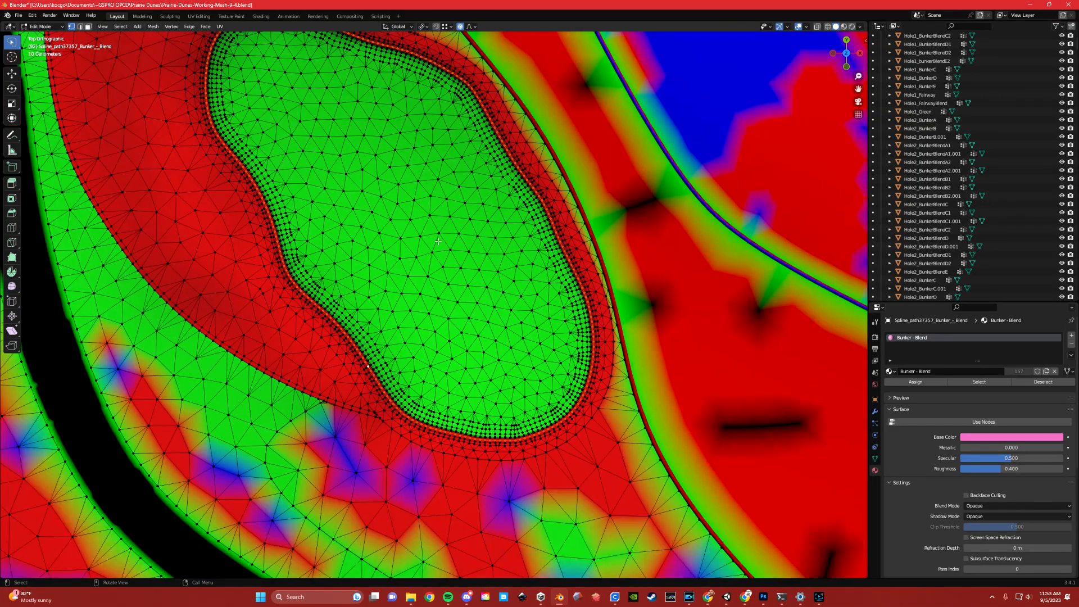
middle_click_drag(430, 199, 427, 295, "shift")
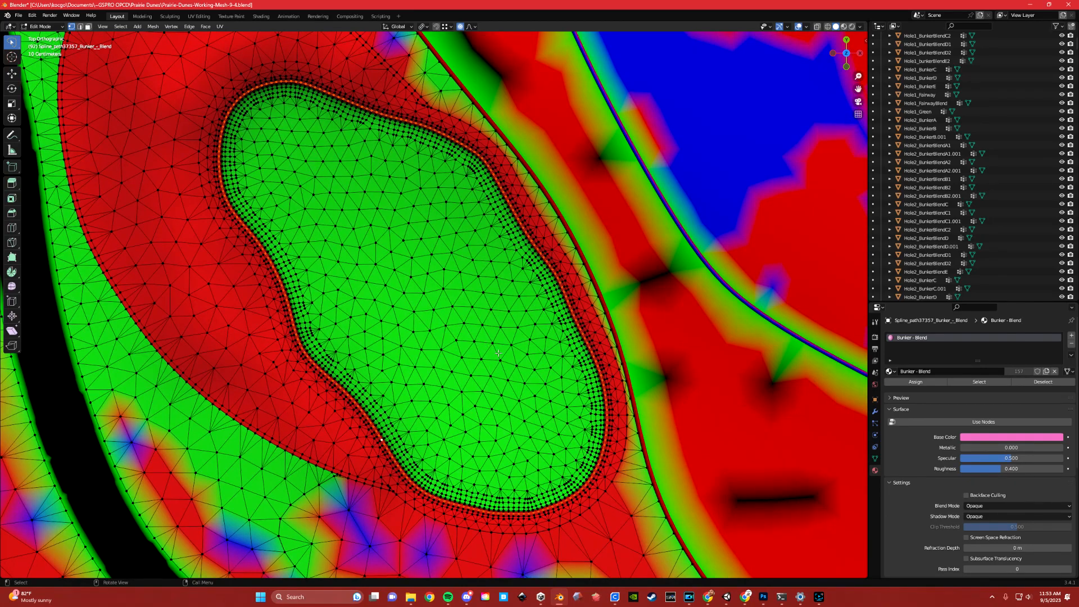
scroll(516, 361, "up", 1)
middle_click_drag(527, 385, 493, 344, "shift")
scroll(511, 364, "up", 1)
scroll(511, 363, "down", 1)
scroll(468, 287, "down", 1)
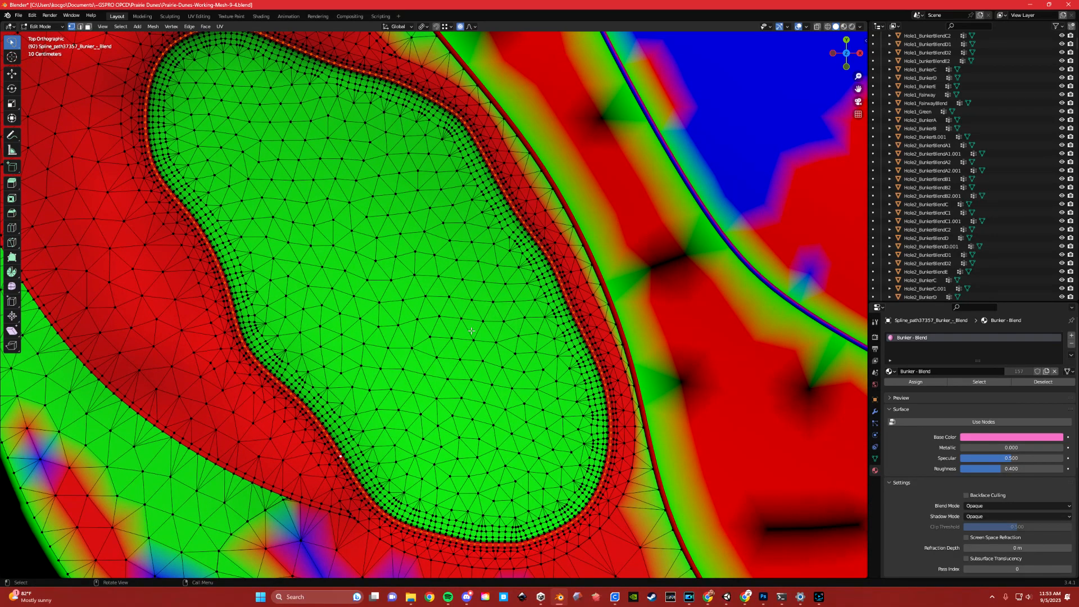
scroll(468, 287, "down", 1)
middle_click_drag(468, 336, 467, 327, "shift")
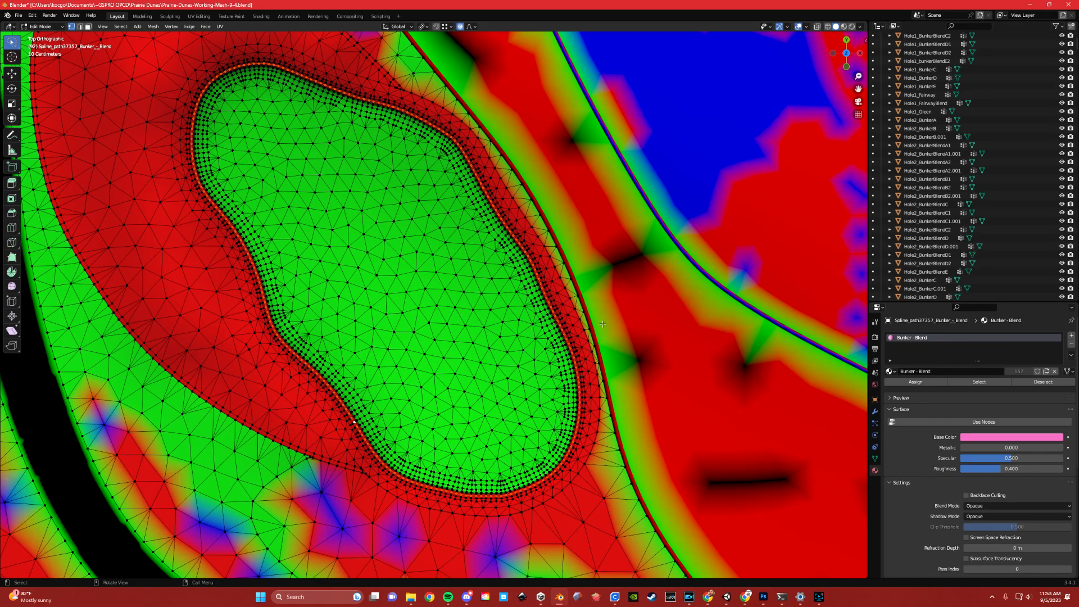
- Shrink/Fatten the selected rim loop by about -0.143 m using smooth proportional editing with a size of about 0.683
key("s")
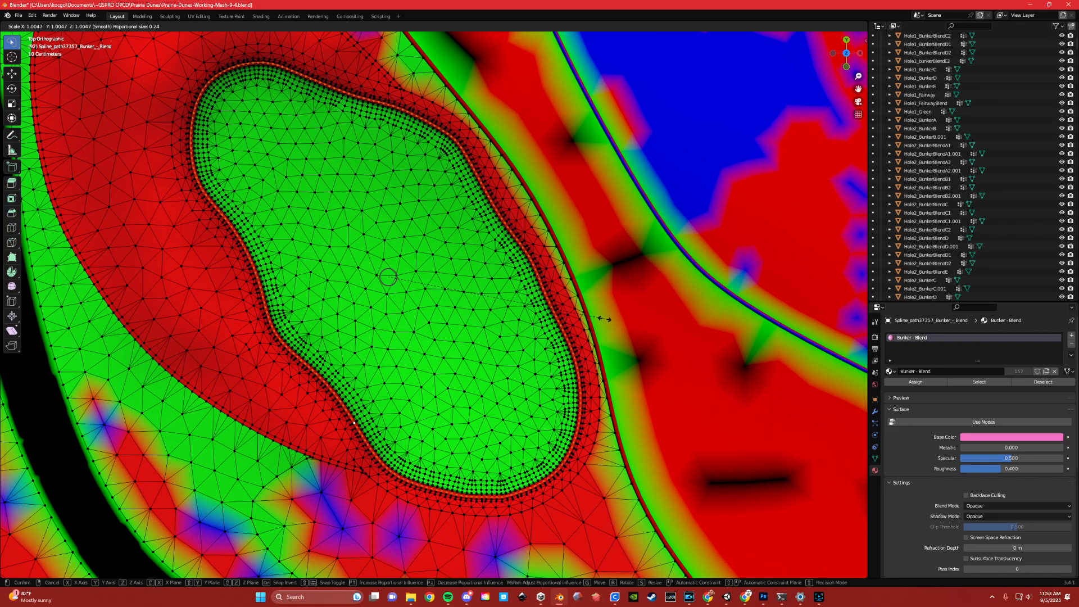
left_click(604, 319)
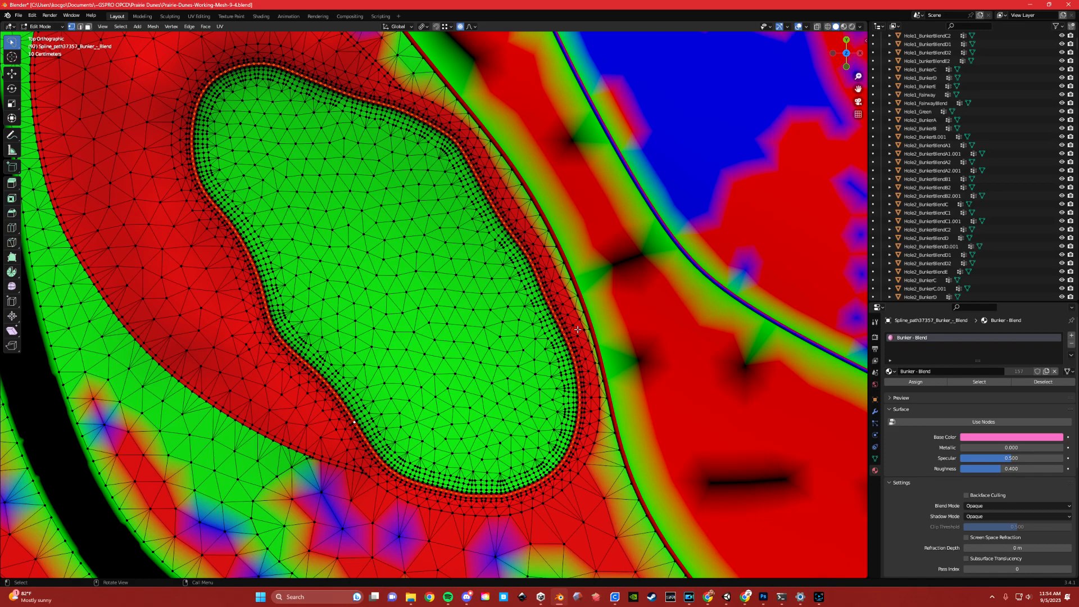
key("alt+s")
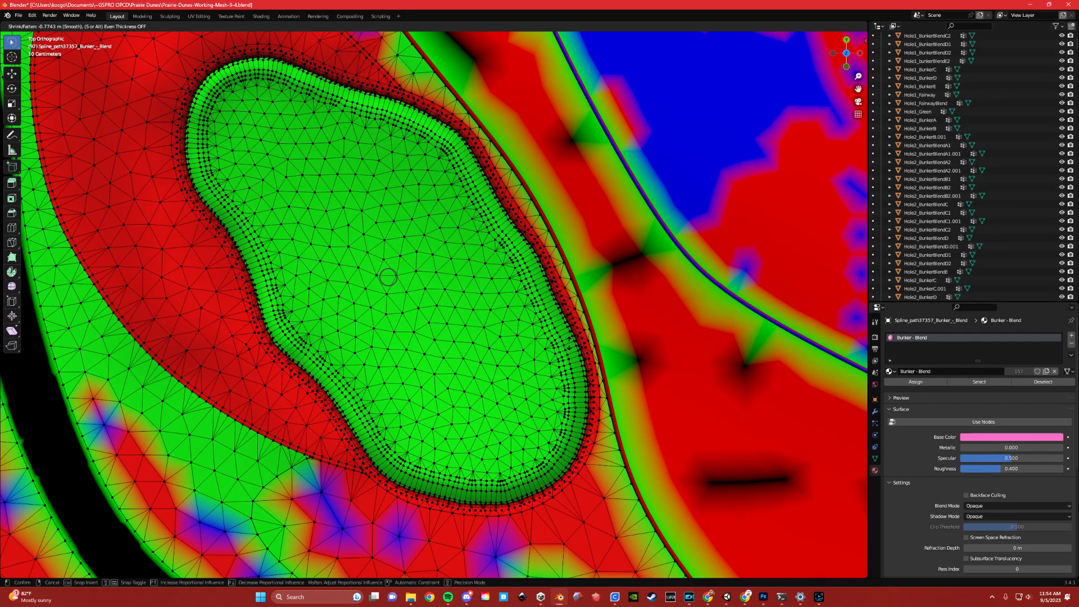
scroll(389, 277, "down", 6)
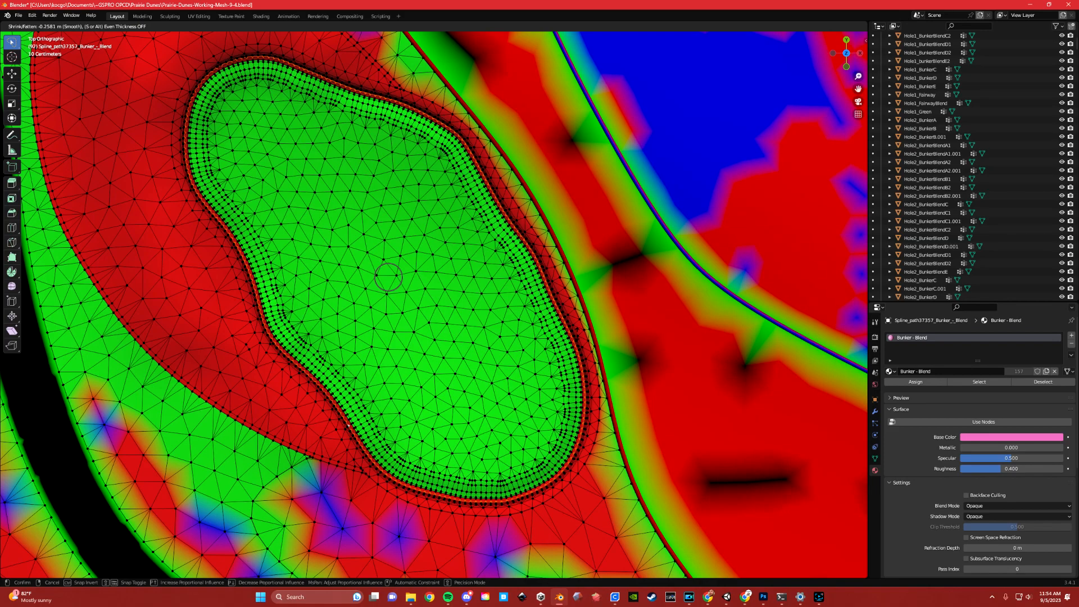
scroll(348, 426, "down", 9)
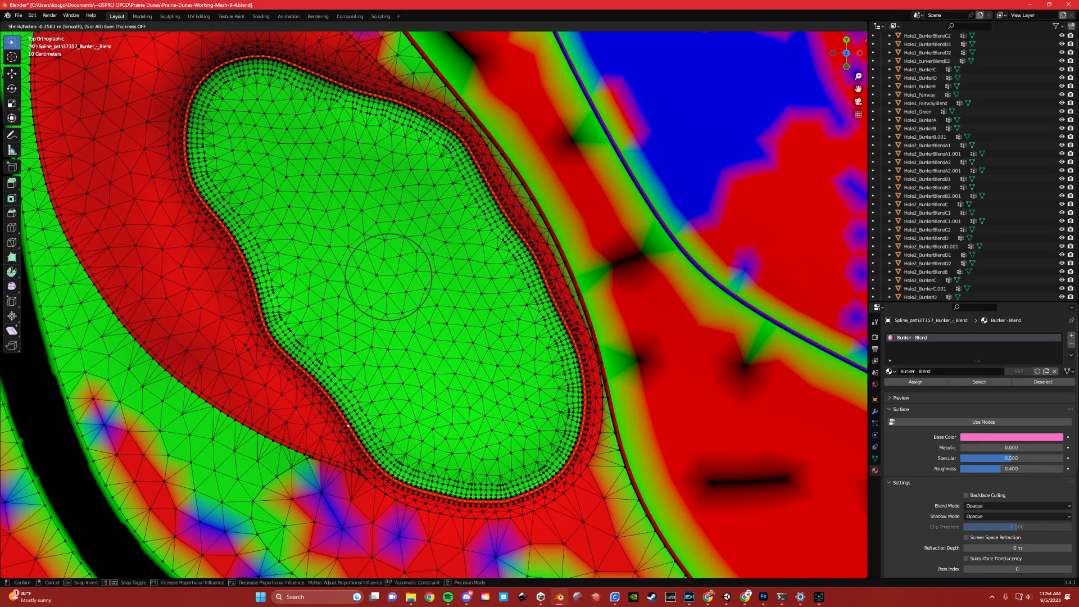
scroll(342, 429, "up", 10)
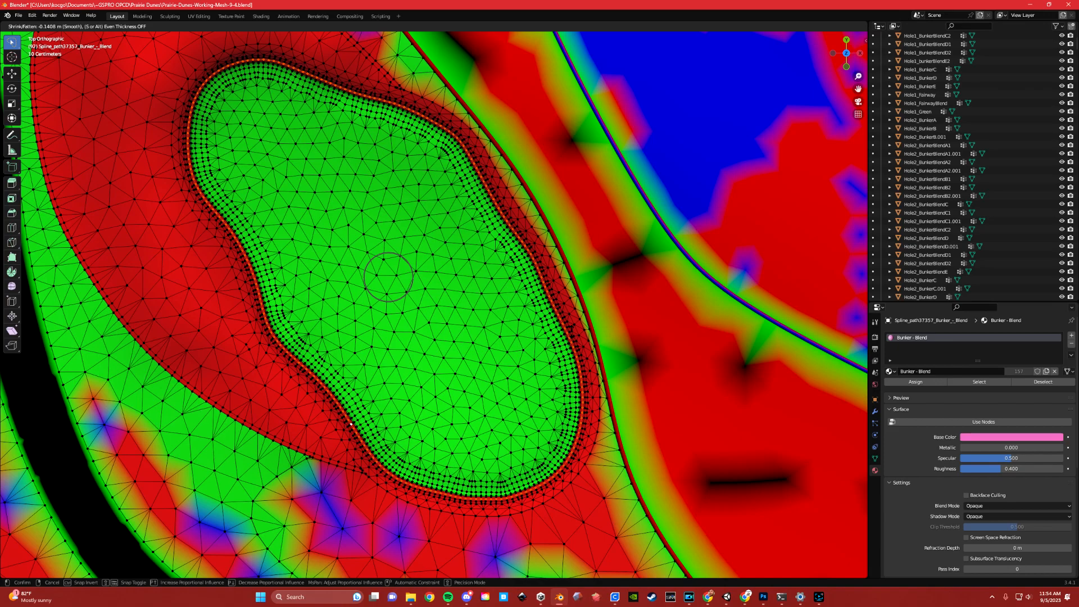
left_click(789, 341)
- Raise the selected rim loop about 0.088 m along Z with smooth proportional editing at a size of about 0.564
middle_click_drag(564, 344, 493, 299)
scroll(577, 287, "up", 5)
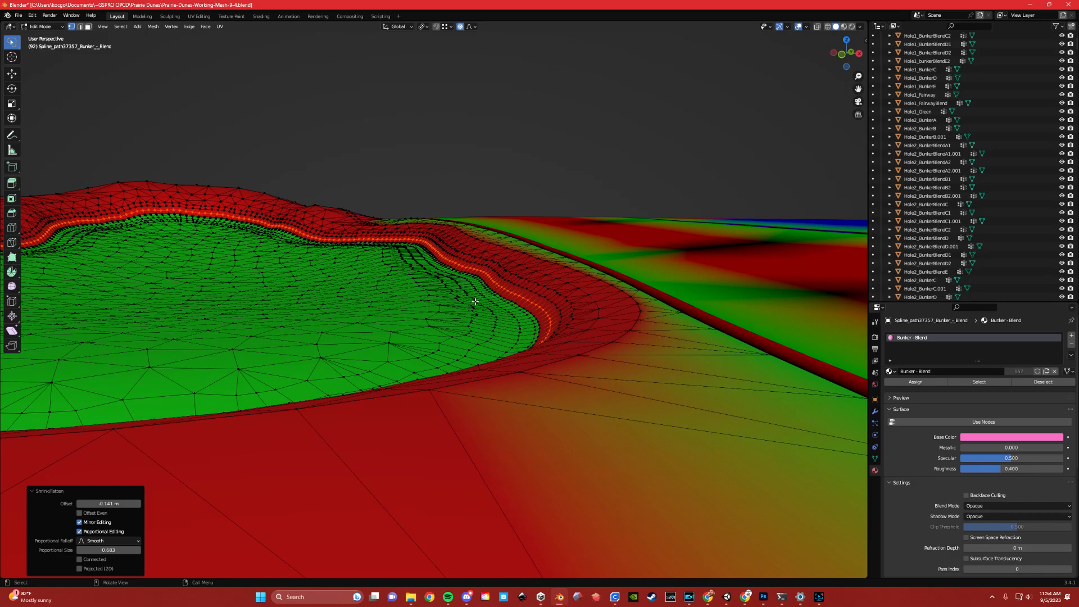
scroll(427, 298, "up", 1)
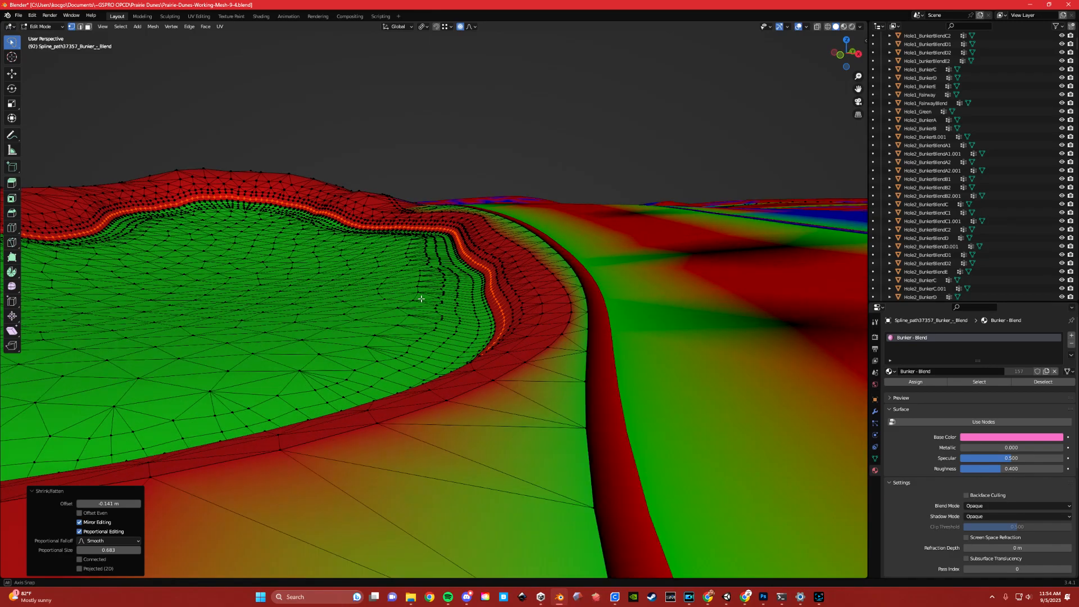
scroll(486, 298, "up", 1)
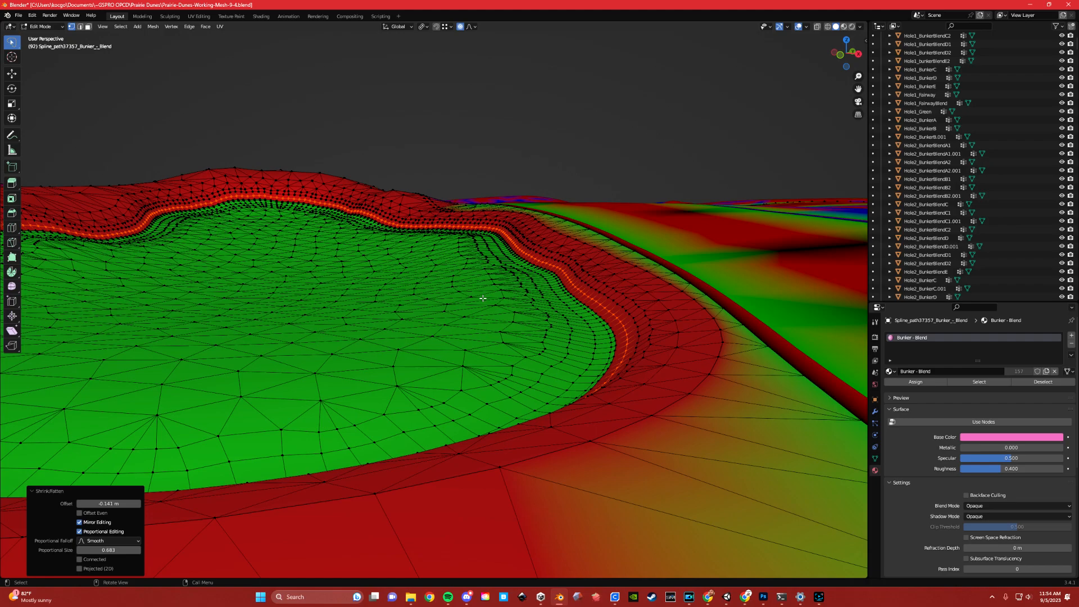
key("g")
key("z")
scroll(483, 296, "up", 2)
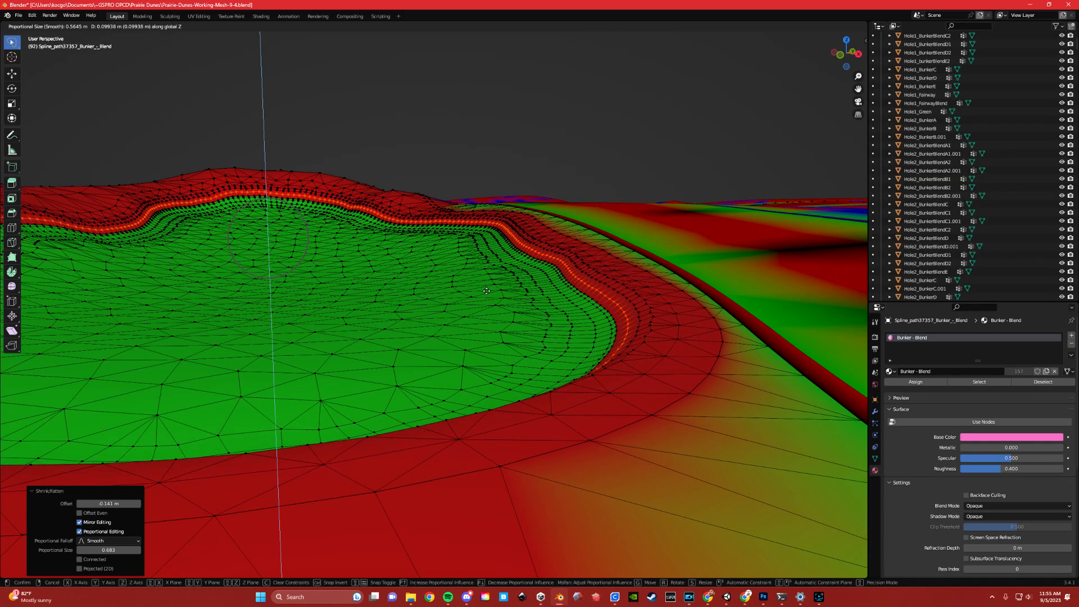
left_click(486, 290)
- Turn on X-ray and circle-deselect part of the rim loop, keeping only the stretch along the mound side and around the bunker's near end
middle_click_drag(486, 290, 409, 302)
middle_click_drag(322, 286, 316, 309)
middle_click_drag(310, 248, 400, 275)
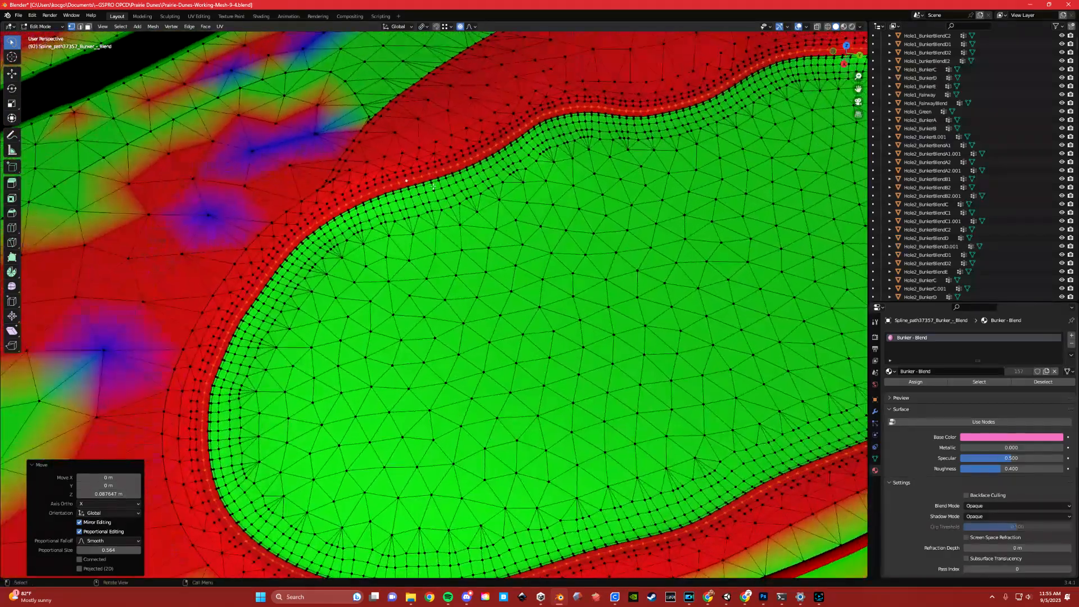
middle_click_drag(444, 207, 449, 276, "shift")
scroll(449, 277, "down", 5)
middle_click_drag(561, 293, 424, 276)
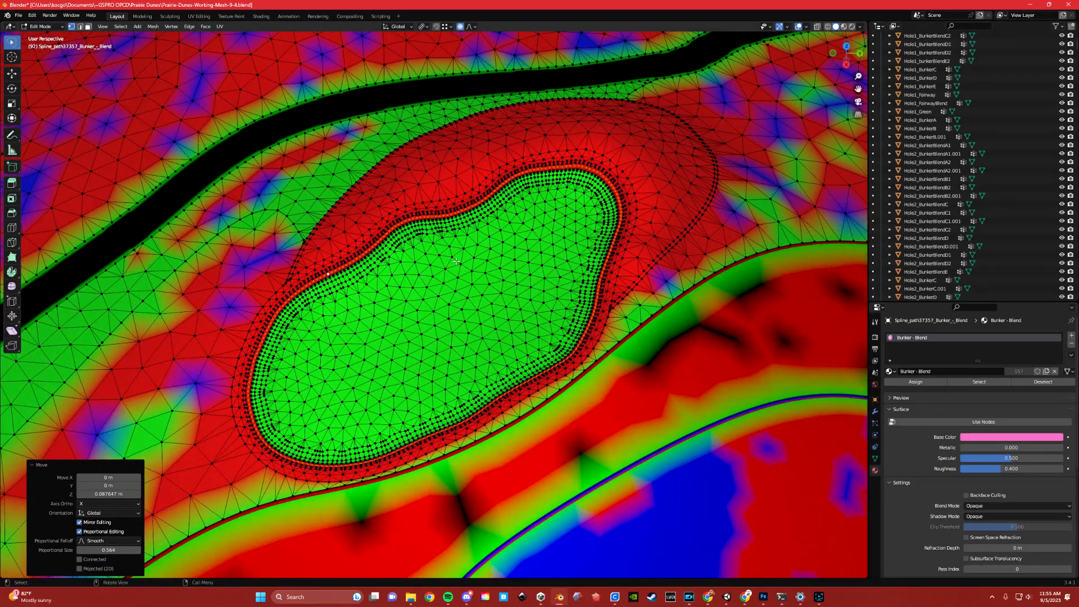
scroll(491, 260, "up", 1)
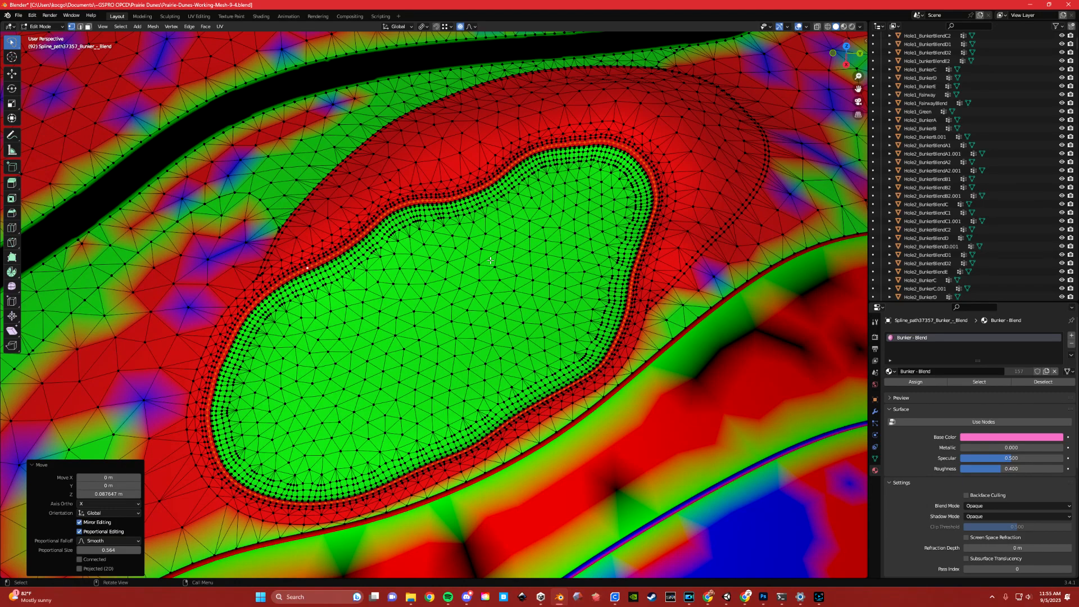
key("w")
left_click(816, 27)
mouse_move(407, 205)
left_mouse_down("ctrl")
mouse_move(525, 163)
mouse_move(627, 152)
mouse_move(646, 270)
mouse_move(568, 388)
mouse_move(399, 478)
mouse_move(334, 499)
mouse_move(207, 470)
mouse_move(213, 442)
left_mouse_up("ctrl")
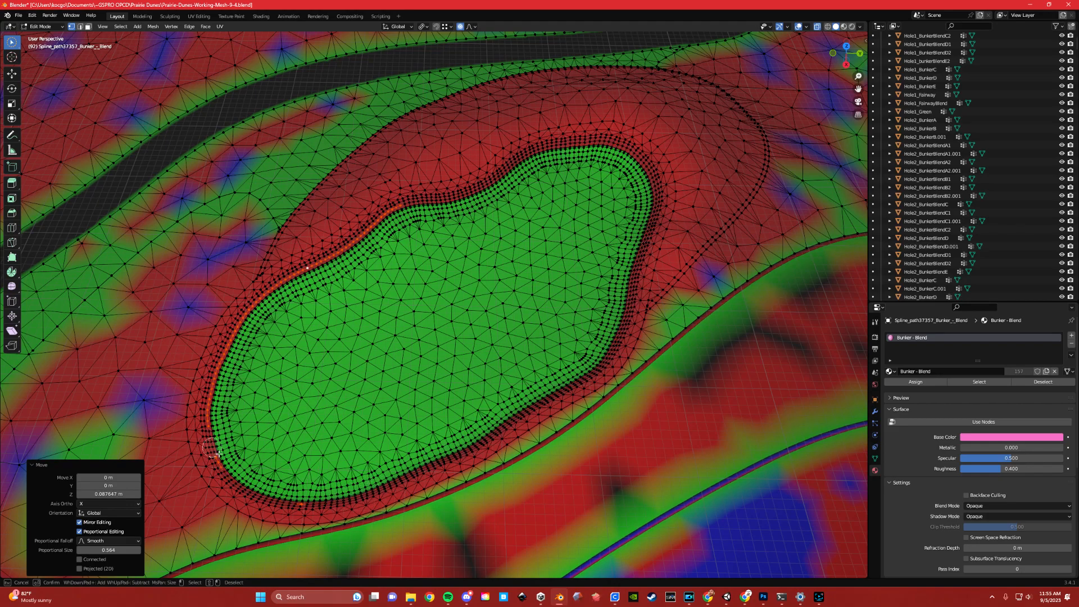
key("Escape")
- From top view, move the selected rim stretch outward about -0.051 m in X and -0.091 m in Y with proportional editing
mouse_move(332, 307)
middle_mouse_down()
mouse_move(353, 308)
mouse_move(333, 316)
middle_mouse_up()
scroll(318, 421, "up", 3)
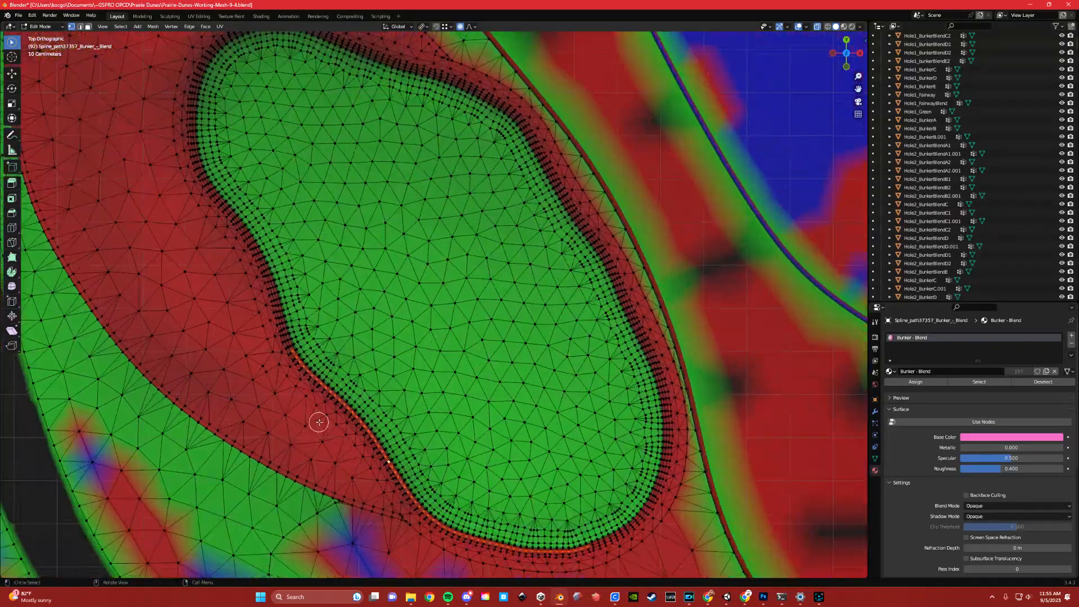
middle_click_drag(347, 422, 274, 193, "shift")
scroll(307, 232, "up", 1)
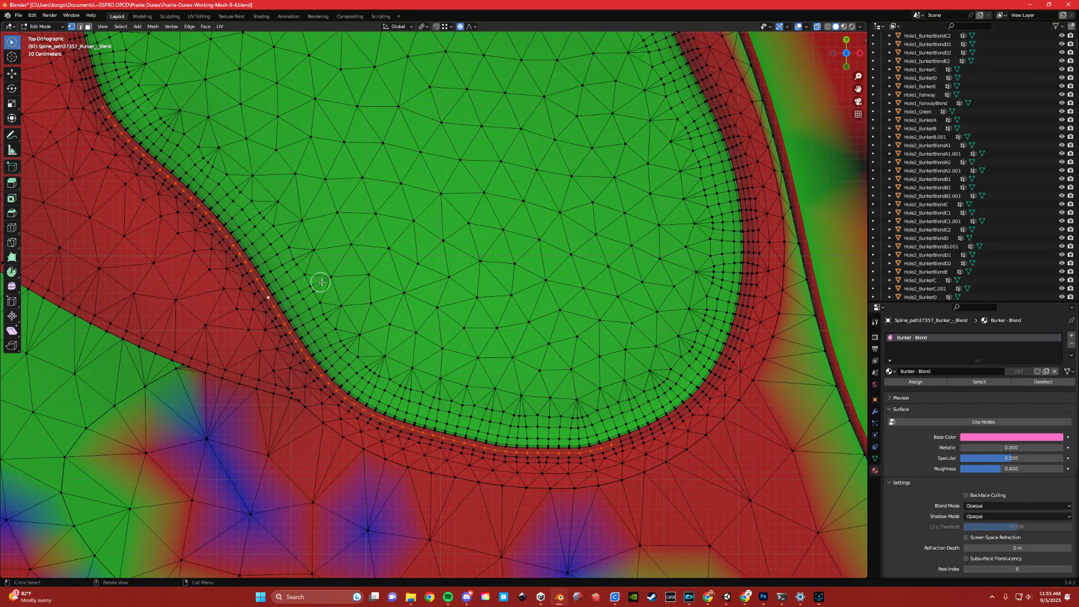
key("g")
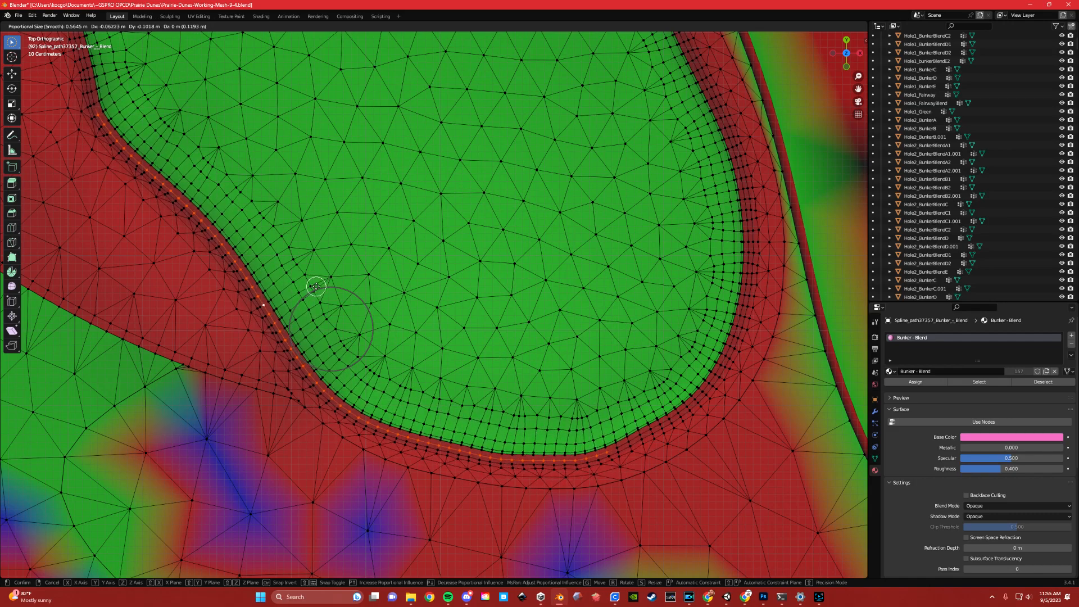
left_click(317, 285)
- Set the Select Circle radius to 40
mouse_move(381, 336)
middle_mouse_down()
mouse_move(349, 243)
mouse_move(345, 256)
mouse_move(284, 272)
mouse_move(365, 322)
middle_mouse_up()
middle_click_drag(530, 366, 449, 247, "shift")
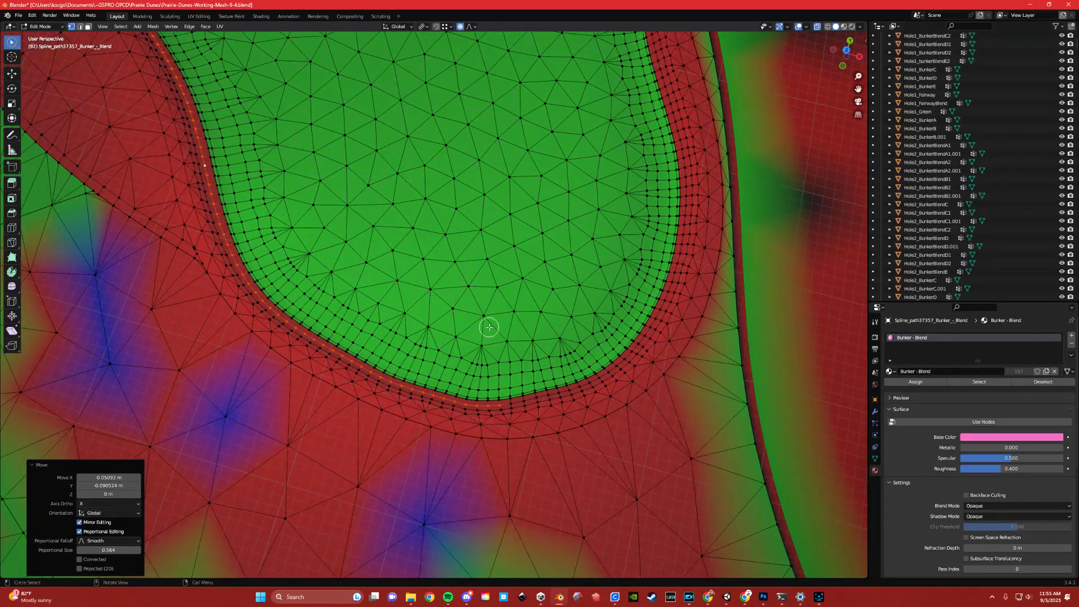
scroll(487, 327, "down", 1)
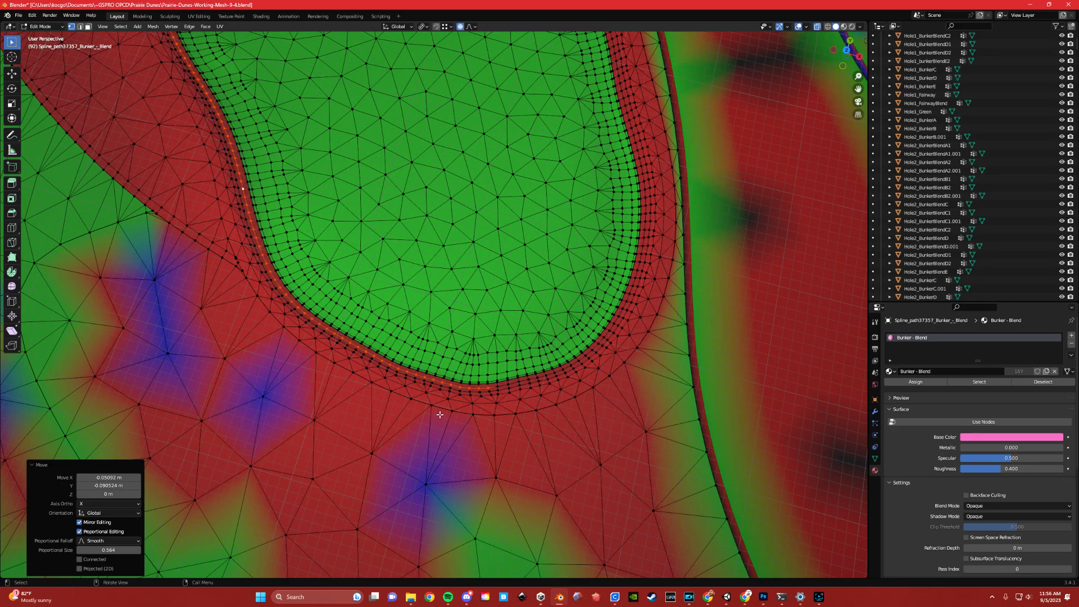
left_click(876, 323)
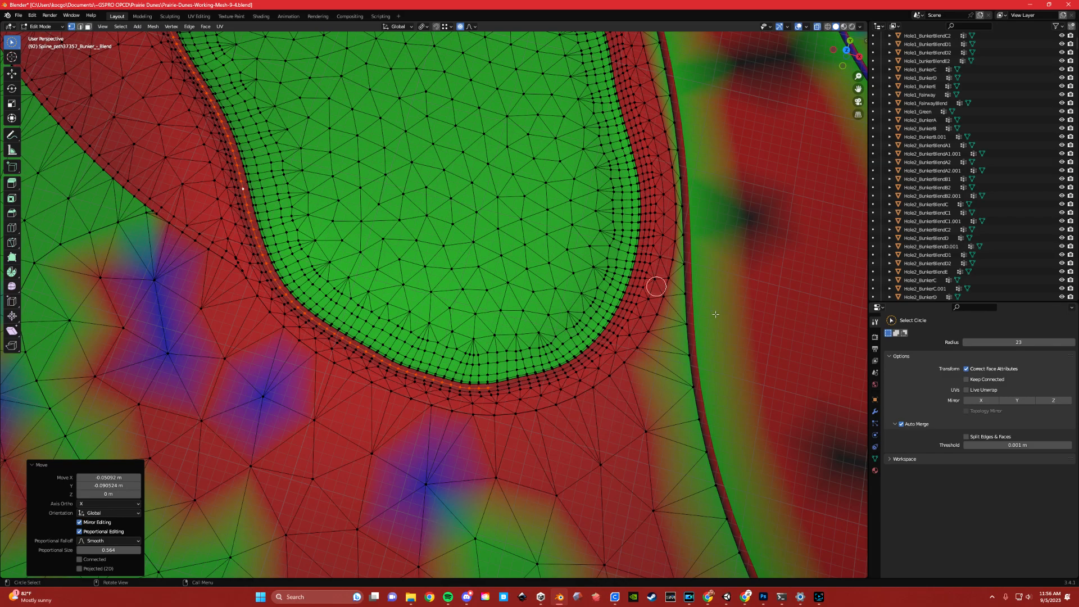
mouse_move(1018, 343)
left_mouse_down()
mouse_move(1040, 343)
mouse_move(1009, 342)
mouse_move(1021, 342)
left_mouse_up()
- Circle-select the band of terrain vertices just outside the bunker's lower end, removing the unwanted ones, and frame it in top view
scroll(400, 394, "down", 1)
middle_click_drag(441, 400, 361, 349, "shift")
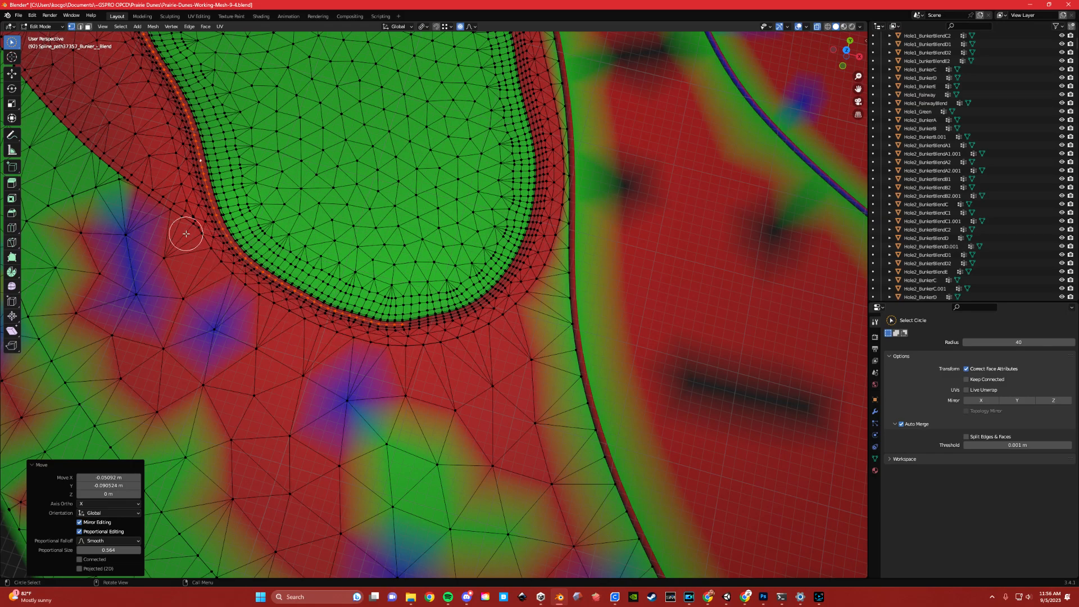
mouse_move(169, 260)
left_mouse_down()
mouse_move(229, 330)
mouse_move(349, 402)
mouse_move(360, 432)
mouse_move(157, 325)
mouse_move(122, 286)
mouse_move(233, 453)
mouse_move(318, 467)
mouse_move(368, 450)
left_mouse_up()
scroll(288, 439, "down", 3)
mouse_move(246, 346)
left_mouse_down("ctrl")
mouse_move(264, 356)
mouse_move(244, 324)
left_mouse_up("ctrl")
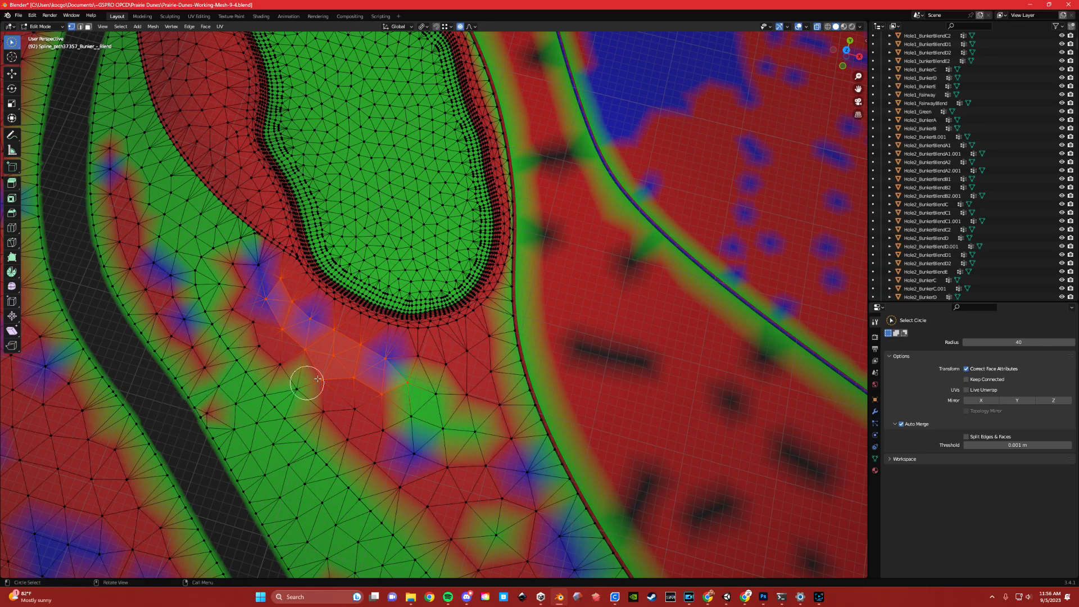
scroll(339, 351, "up", 3)
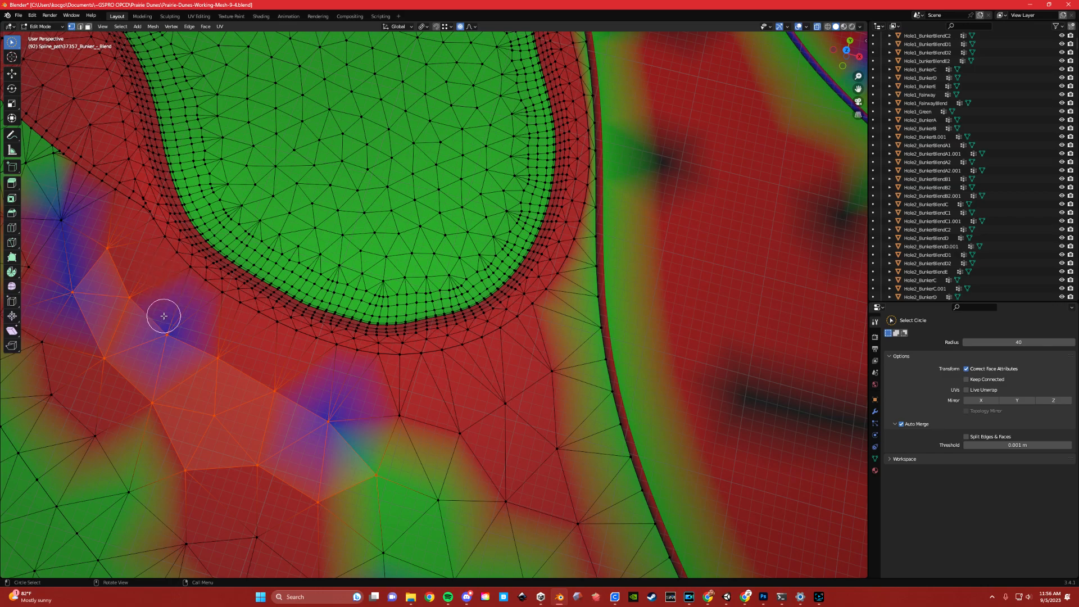
middle_click_drag(270, 313, 360, 309, "shift")
key("KP_7")
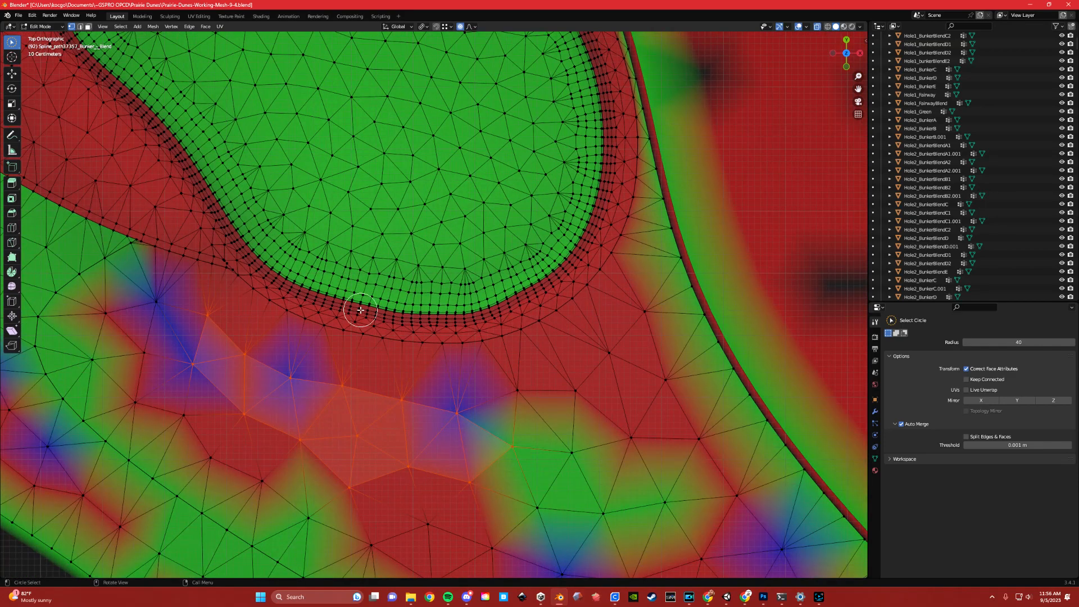
middle_click_drag(354, 354, 368, 313, "shift")
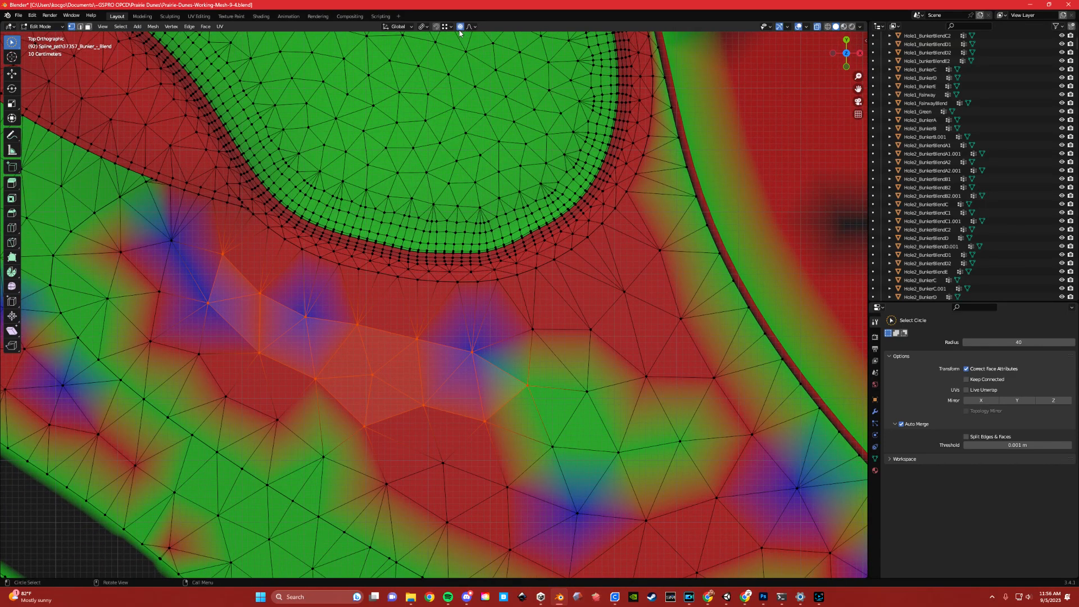
key("g")
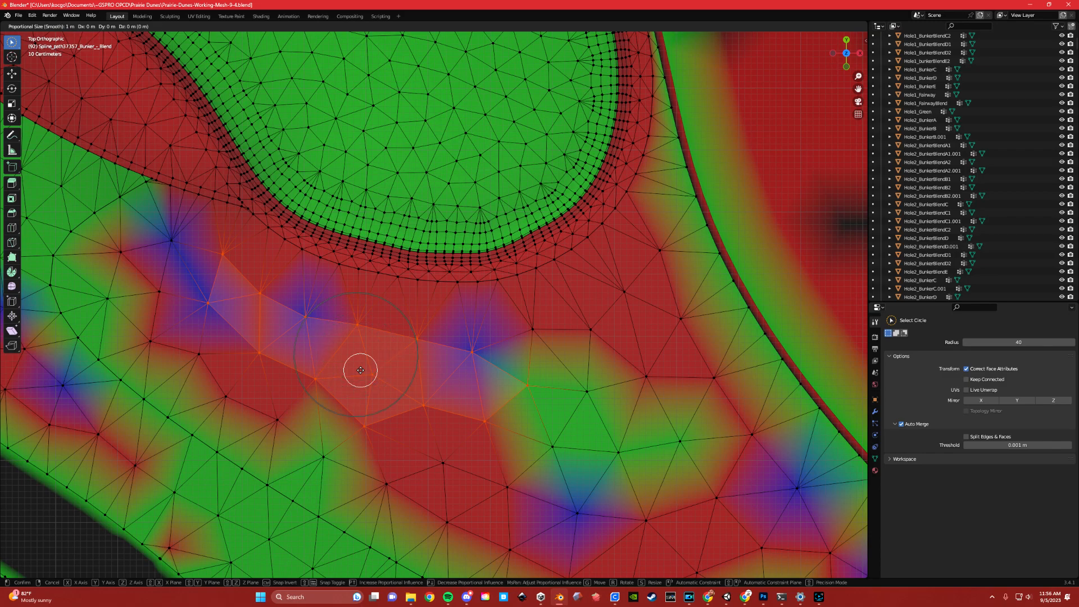
scroll(360, 370, "down", 2)
scroll(360, 371, "down", 4)
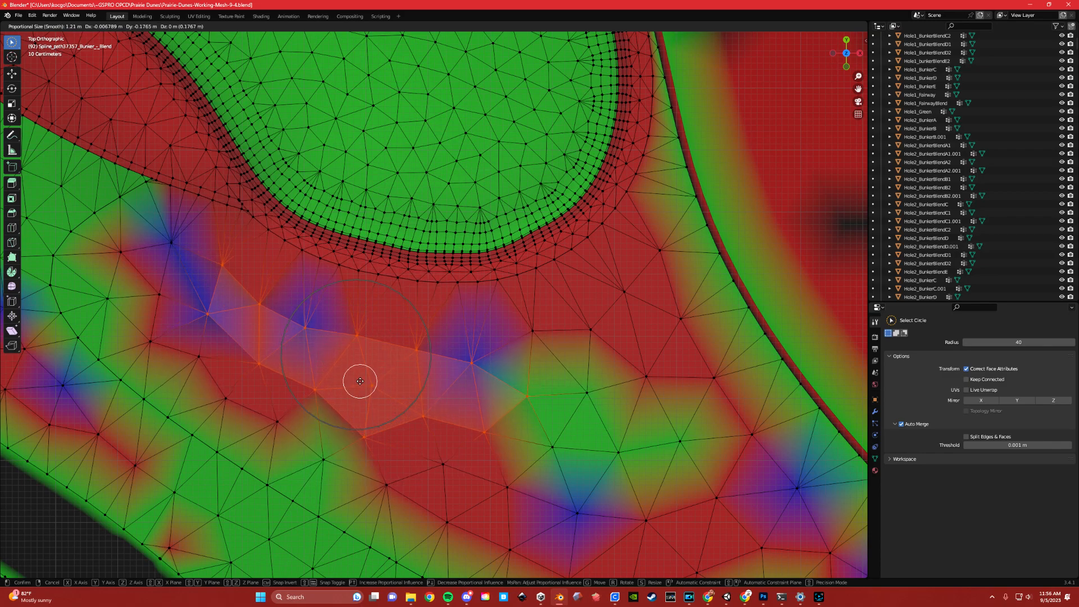
scroll(360, 372, "down", 1)
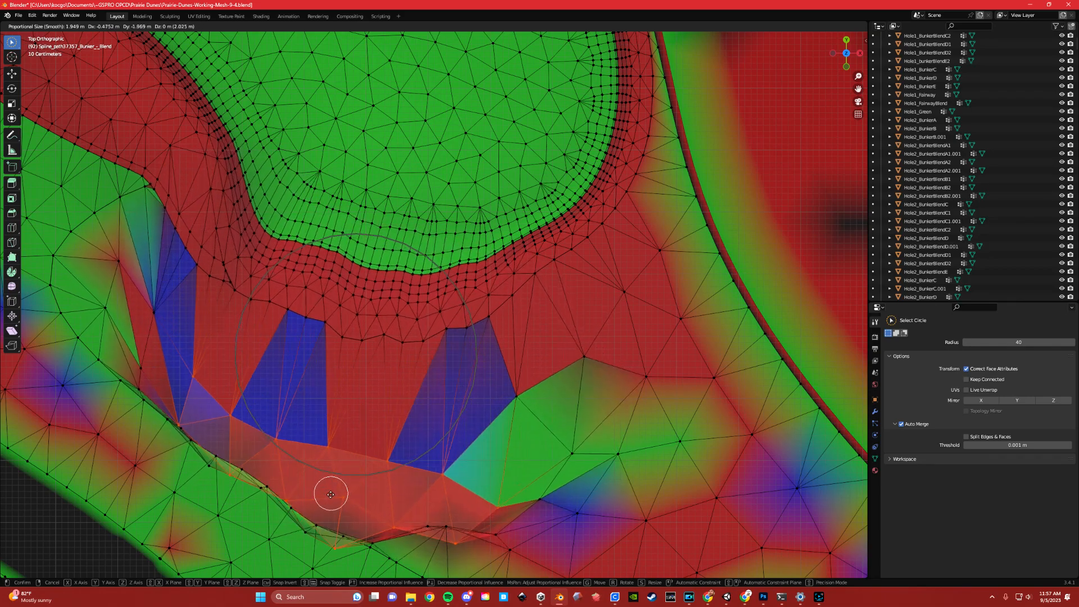
left_click(359, 381)
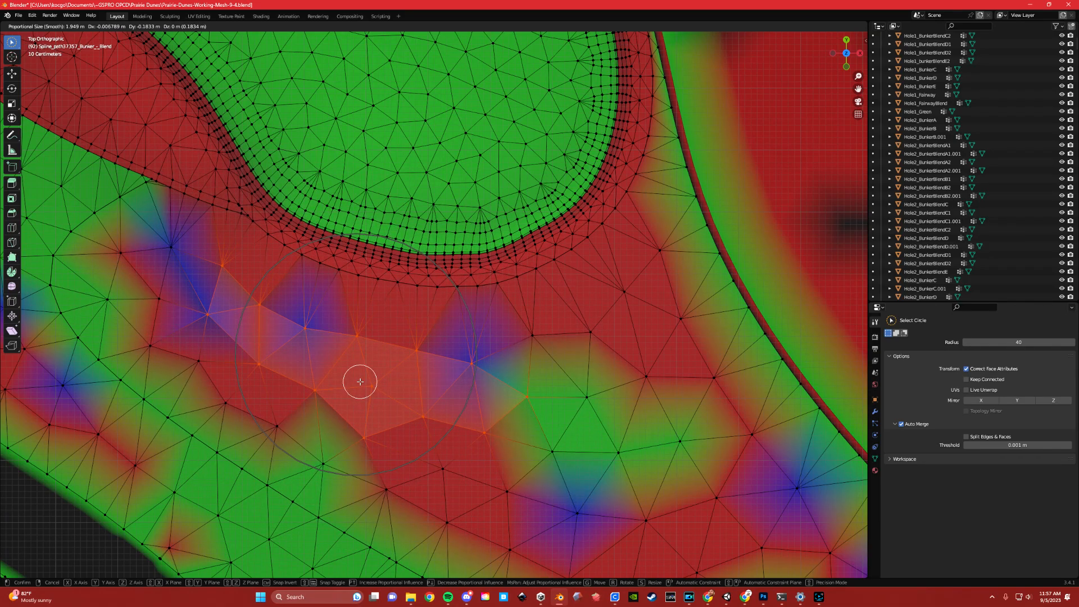
- Circle-select the blend's outer edge along the bunker's lower end and move it about -0.088 m X, -0.394 m Y with proportional size 1.331
mouse_move(262, 242)
left_mouse_down()
mouse_move(257, 234)
mouse_move(337, 272)
mouse_move(503, 290)
left_mouse_up()
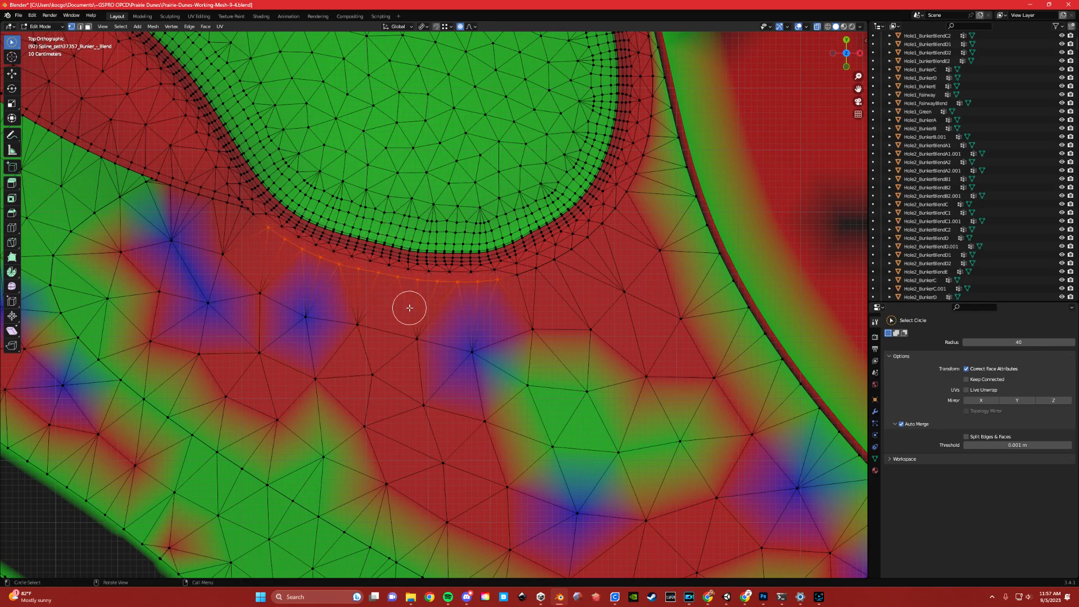
key("g")
scroll(409, 308, "up", 4)
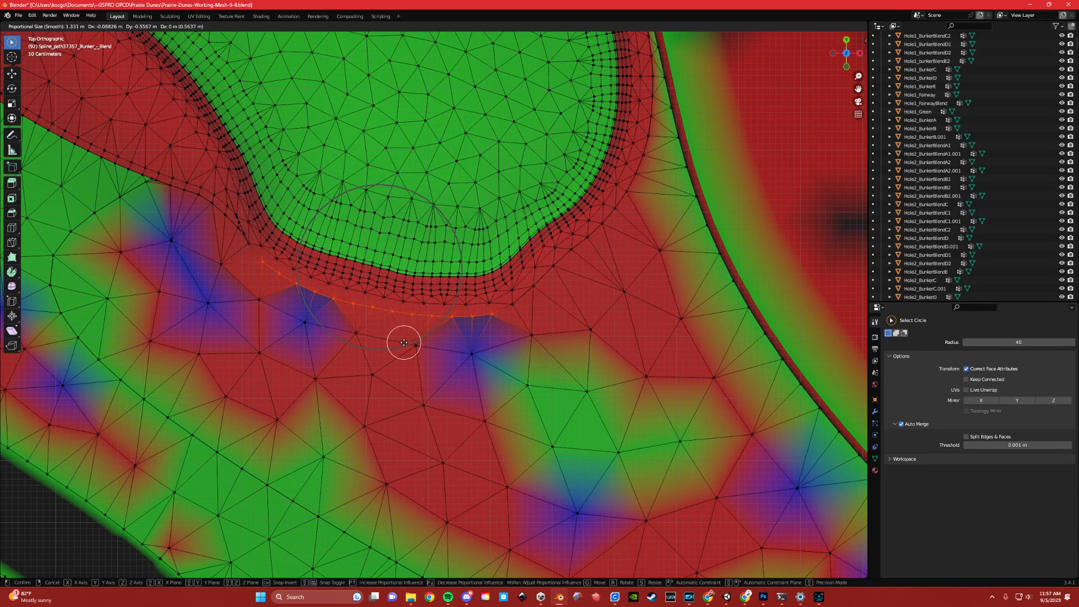
left_click(403, 331)
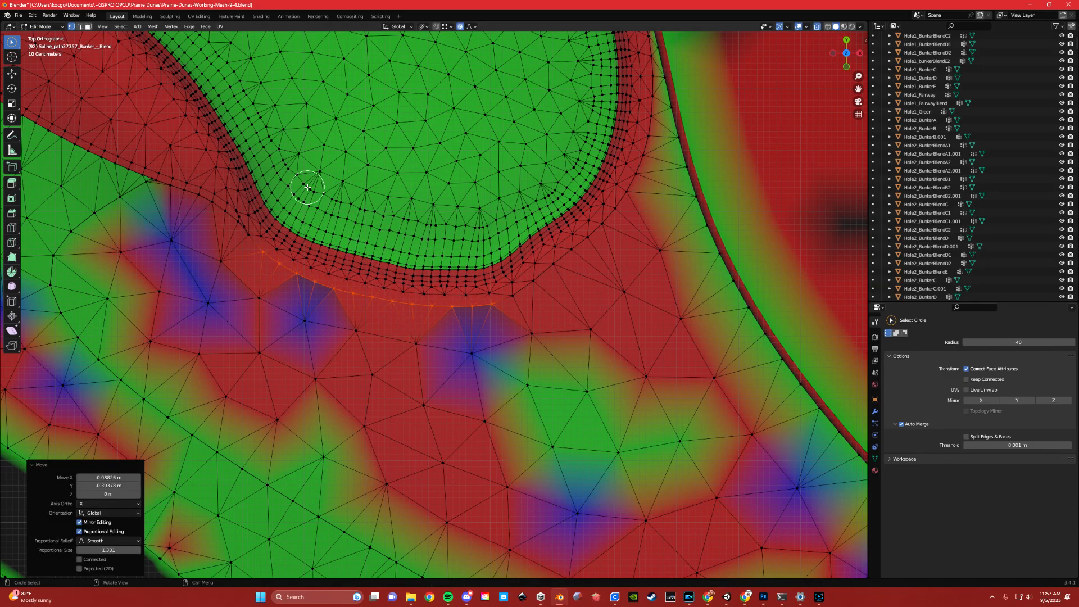
- Circle-select inner vertices above the bunker's lower rim and move them about 0.083 m X, 0.319 m Y with proportional size 1.464
left_click_drag(307, 188, 319, 201)
left_click_drag(432, 230, 479, 252)
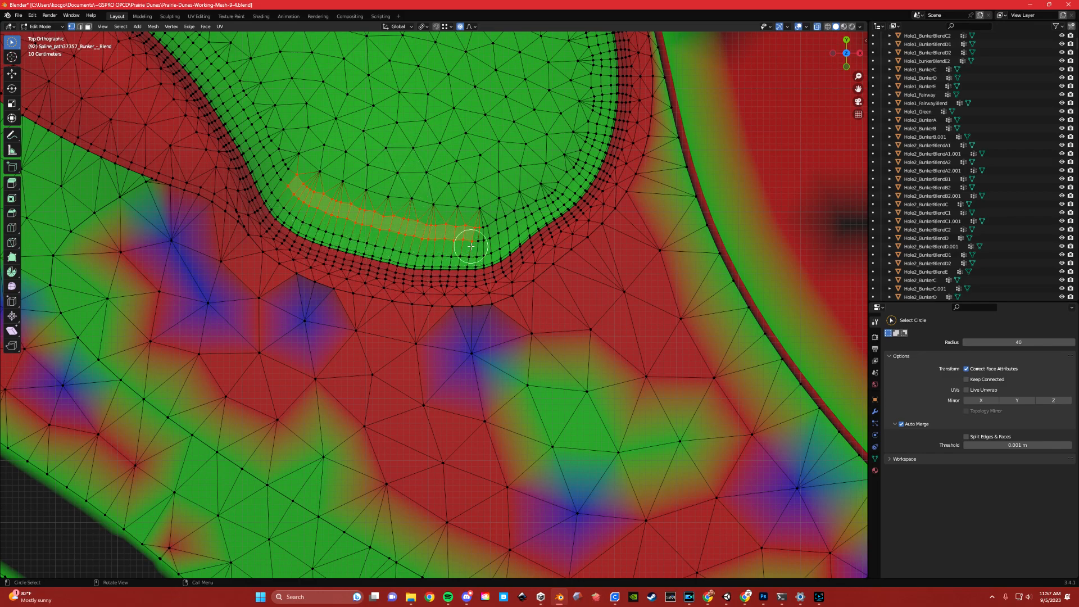
key("g")
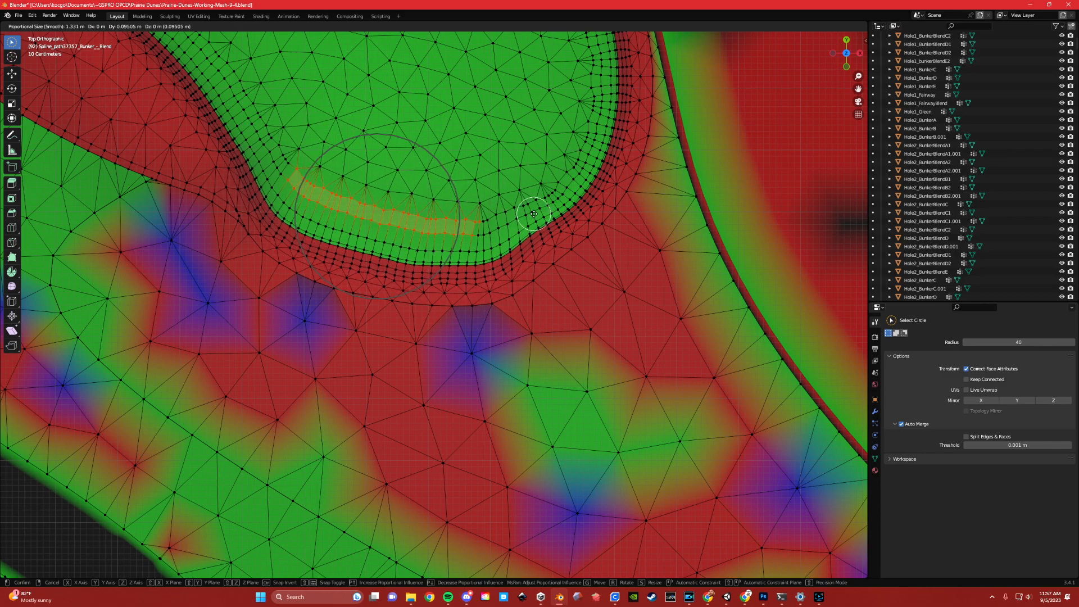
key("Escape")
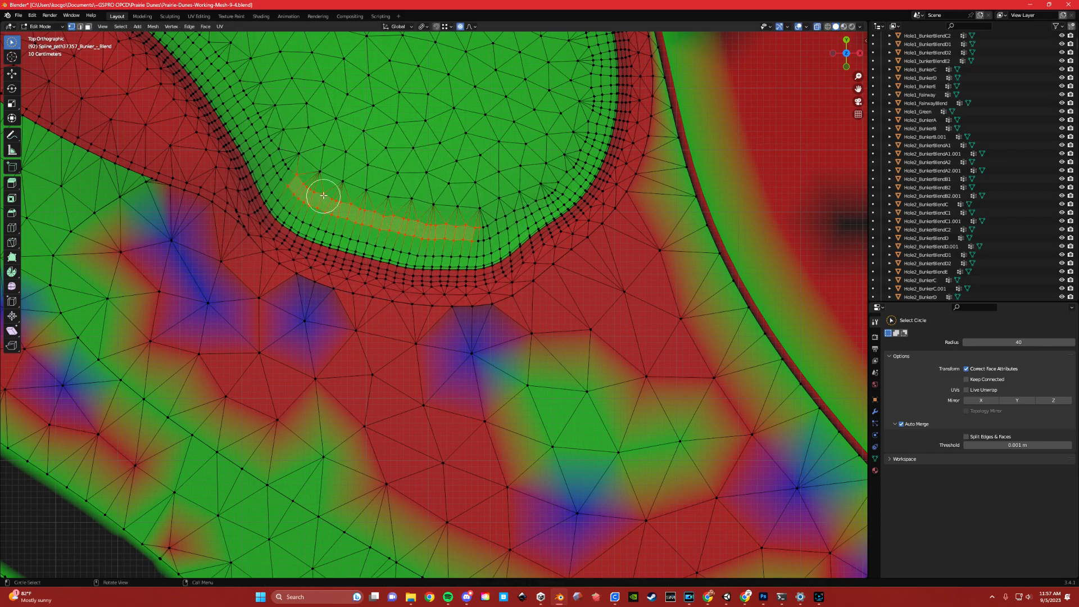
left_click_drag(324, 196, 434, 212)
key("g")
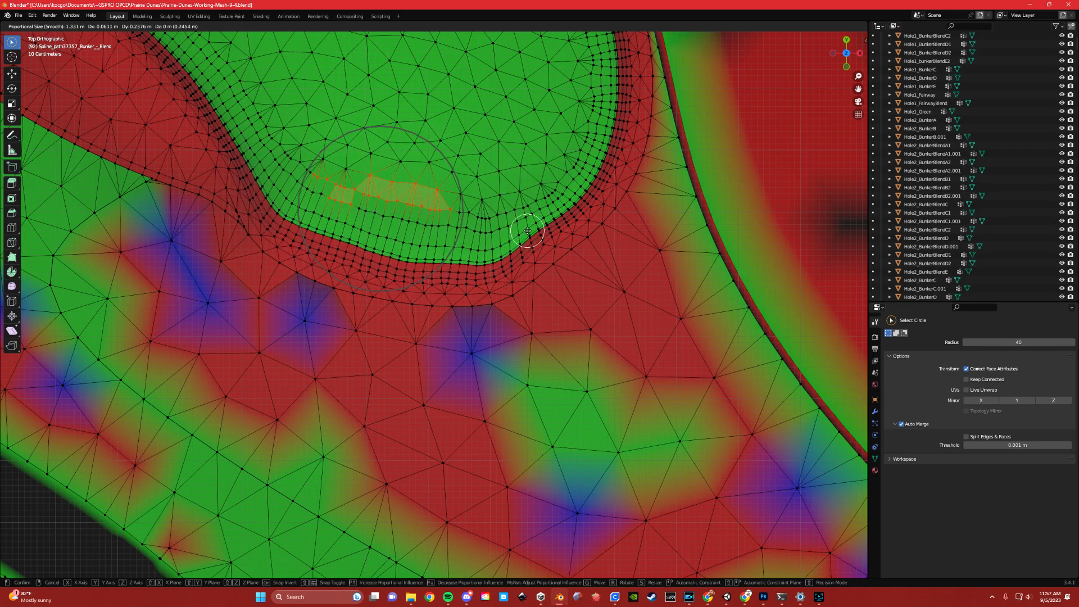
scroll(527, 231, "down", 1)
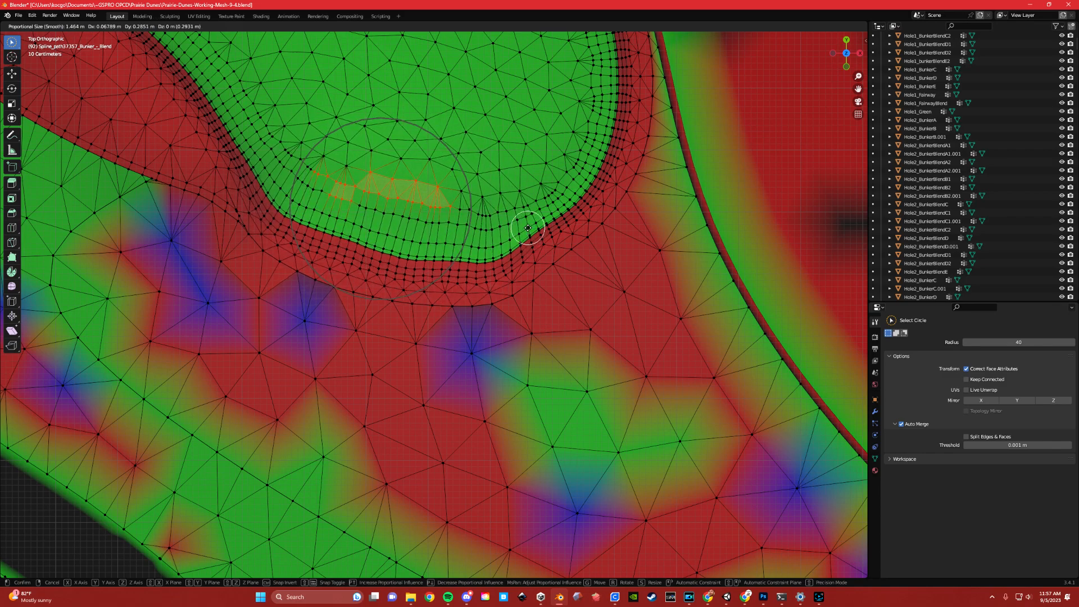
left_click(529, 226)
- Pick several vertices along the mound-side rim and raise them about 0.171 m in Z with proportional size 0.909
middle_click_drag(523, 265, 463, 252)
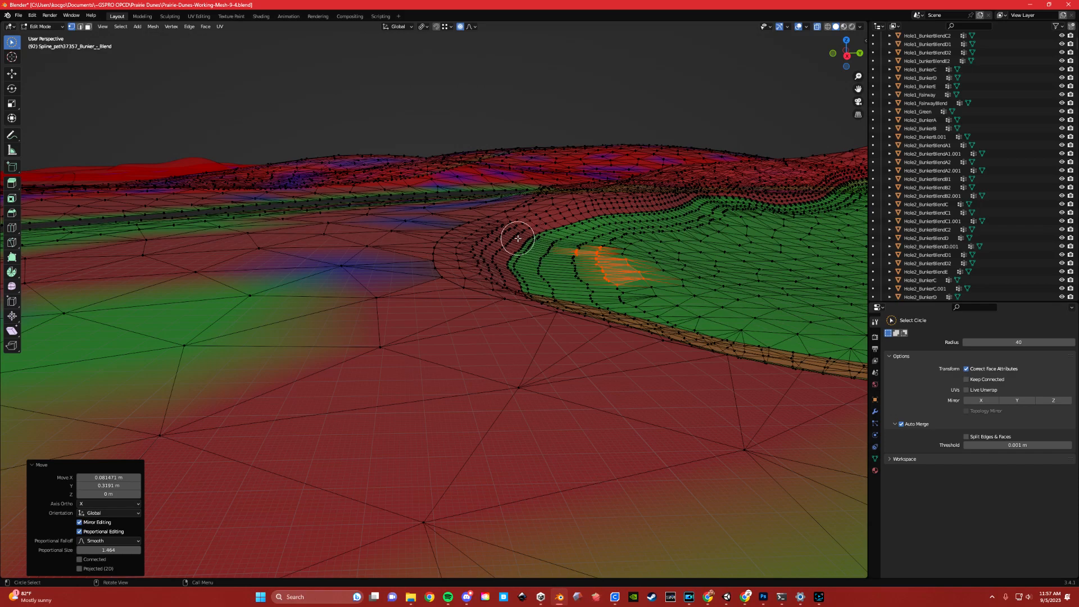
middle_click_drag(443, 274, 490, 259)
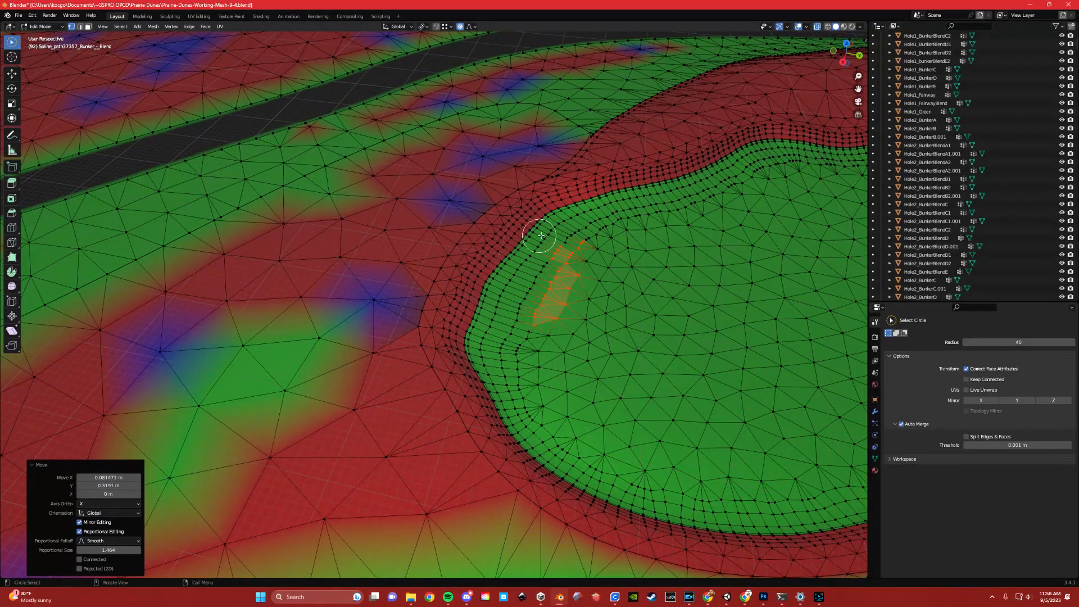
key("w")
left_click(565, 194)
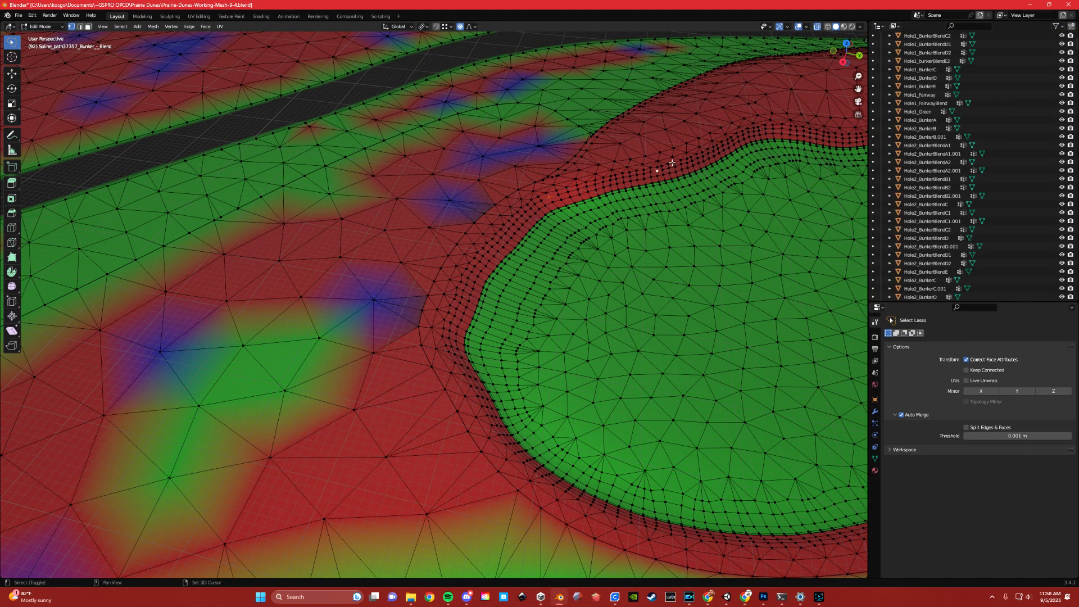
middle_click_drag(665, 169, 349, 236, "shift")
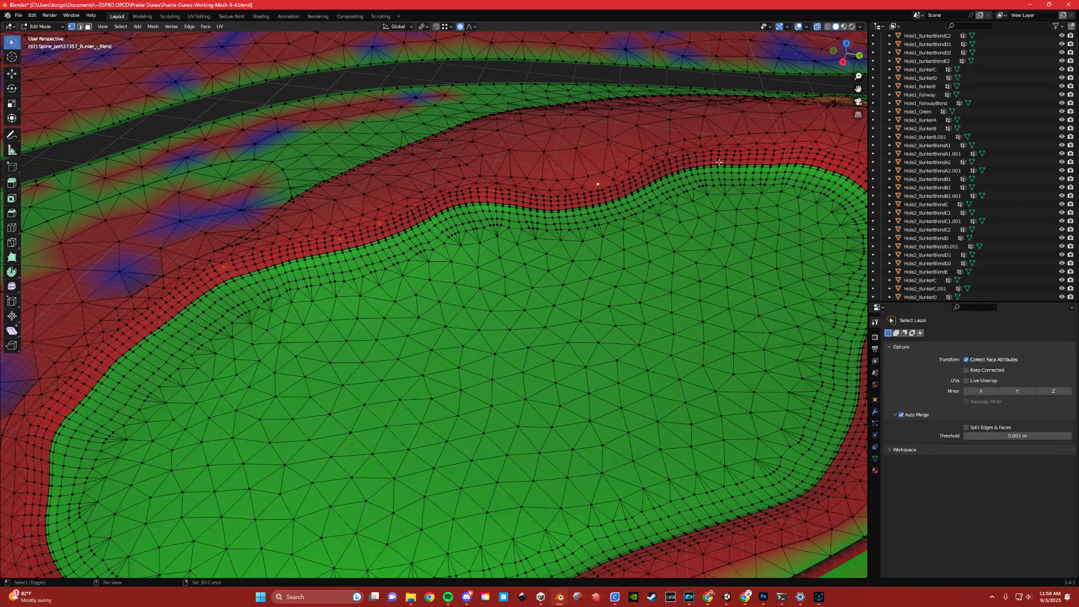
middle_click_drag(464, 269, 435, 298)
key("g")
key("z")
scroll(435, 295, "up", 5)
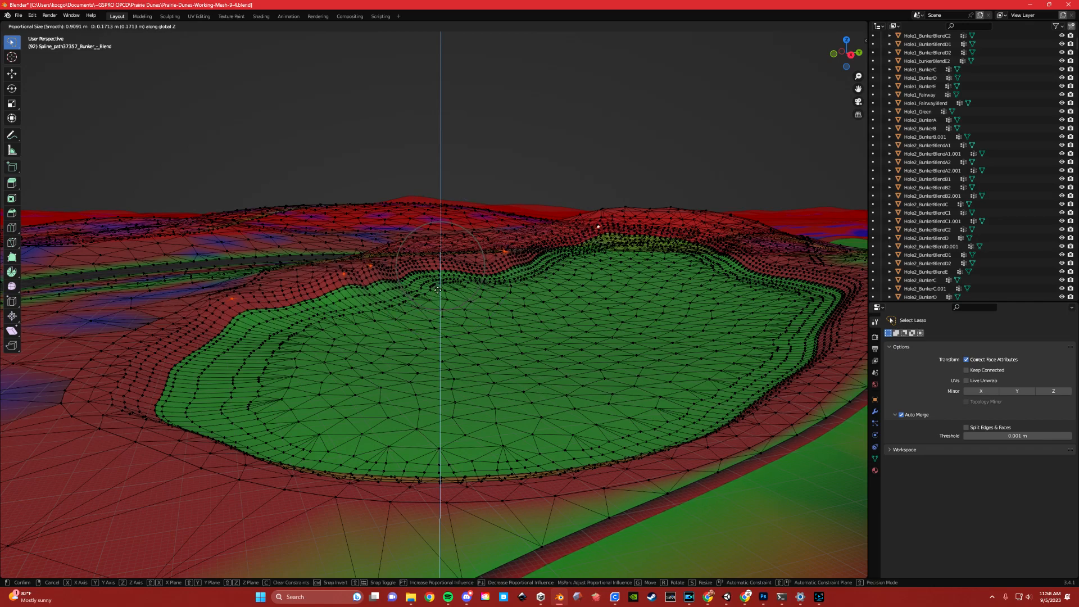
left_click(437, 290)
- Return to Object Mode and examine the reshaped bunker rim and its near end without the wireframe
middle_click_drag(437, 290, 353, 318)
scroll(361, 350, "down", 3)
middle_click_drag(356, 359, 348, 421)
scroll(347, 412, "up", 5)
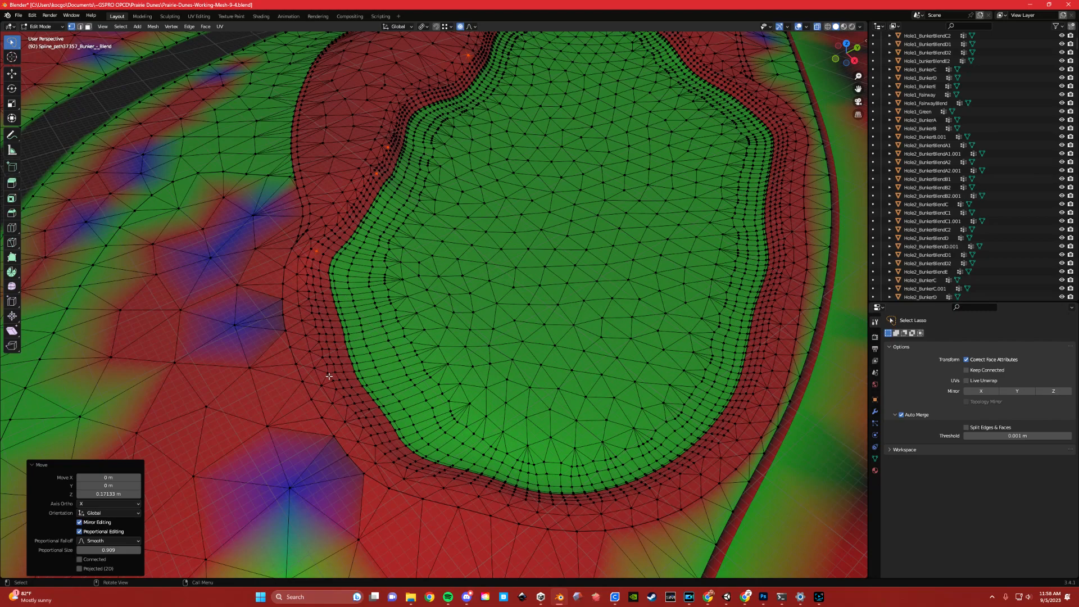
middle_click_drag(329, 376, 327, 380)
key("w")
key("w")
key("w")
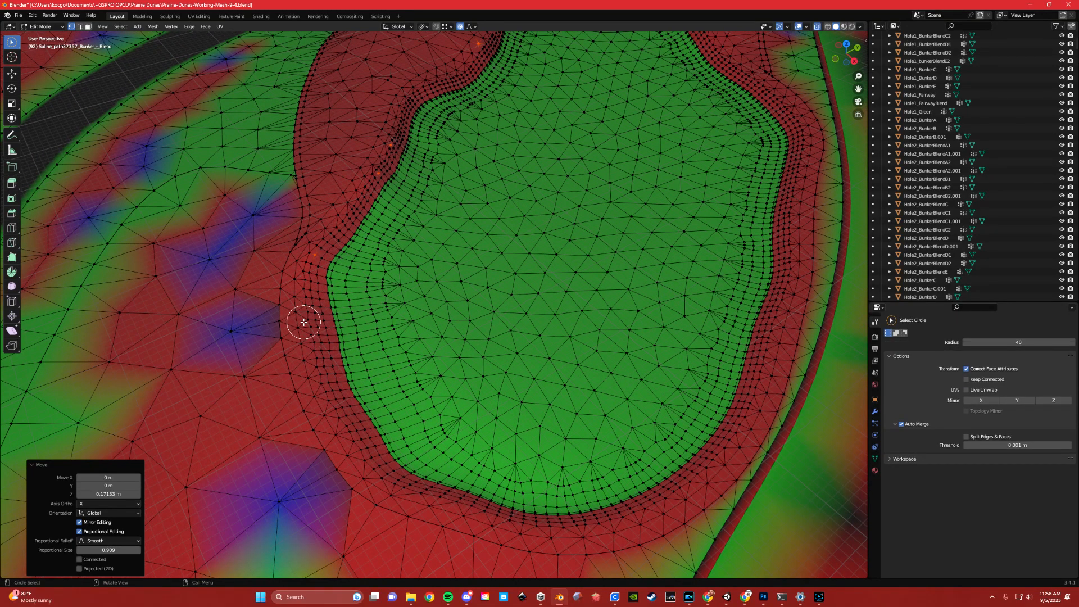
key("Tab")
left_click(306, 292)
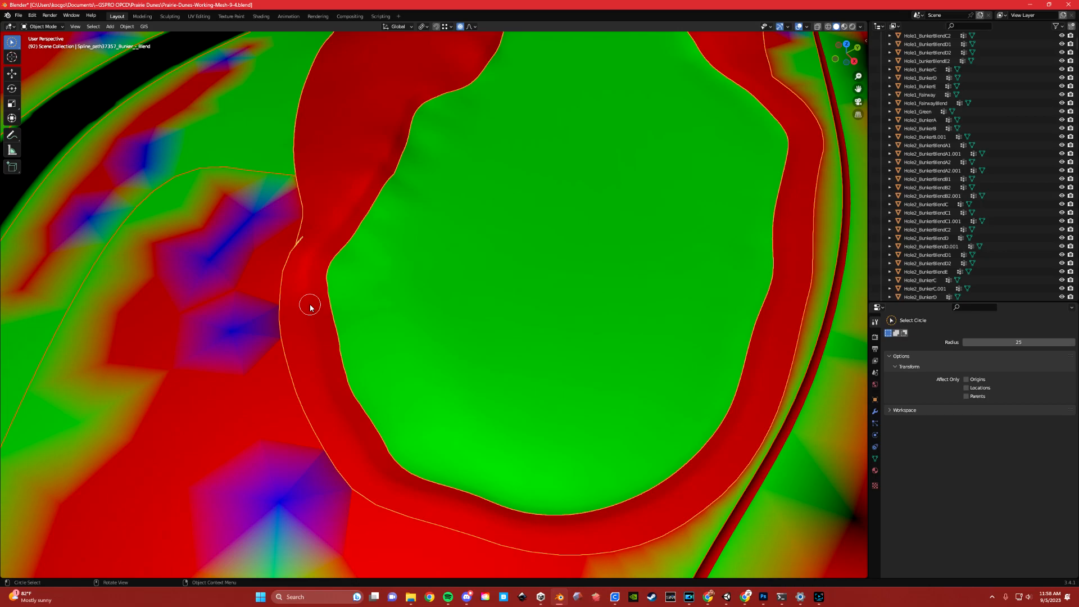
key("w")
mouse_move(307, 292)
middle_mouse_down()
mouse_move(356, 284)
mouse_move(275, 270)
middle_mouse_up()
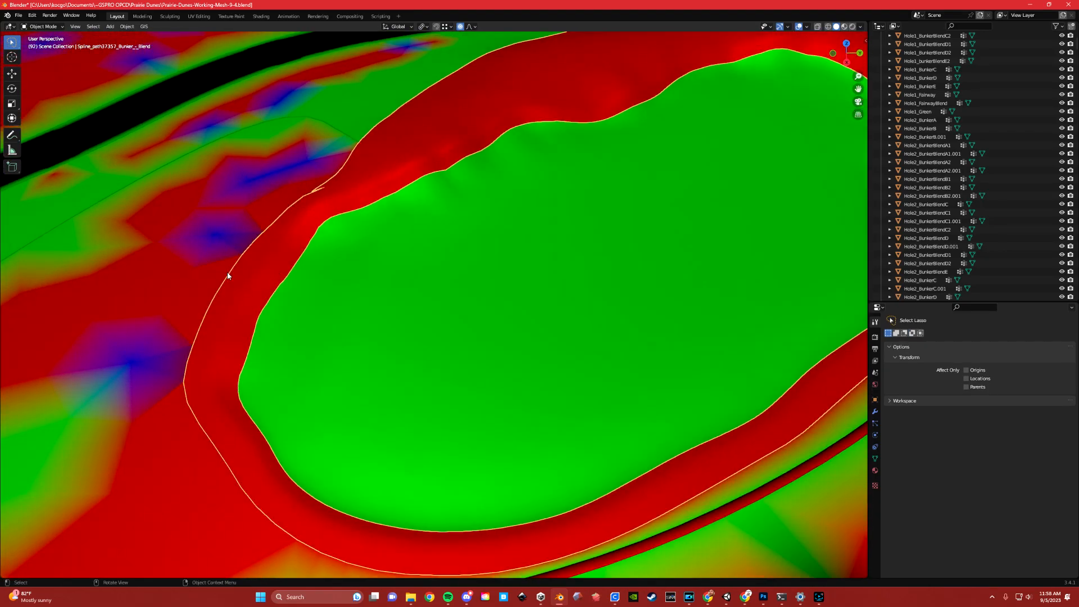
middle_click_drag(181, 356, 291, 214, "shift")
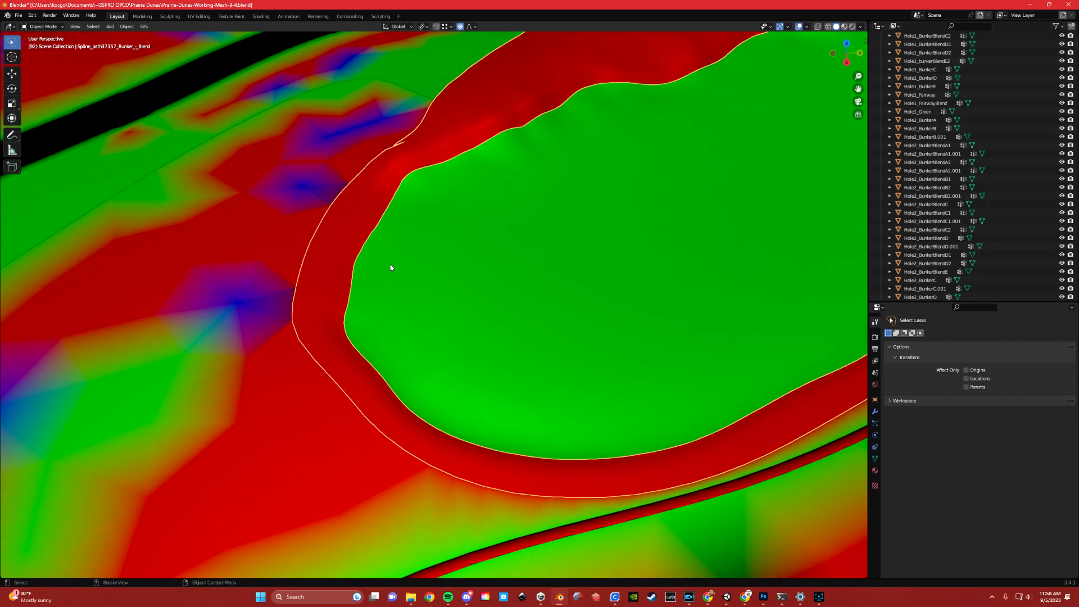
- Add the surrounding rough mesh to the selection, edit both meshes together and merge all their vertices by distance
left_click(259, 261)
key("ctrl+Tab")
left_click(269, 274)
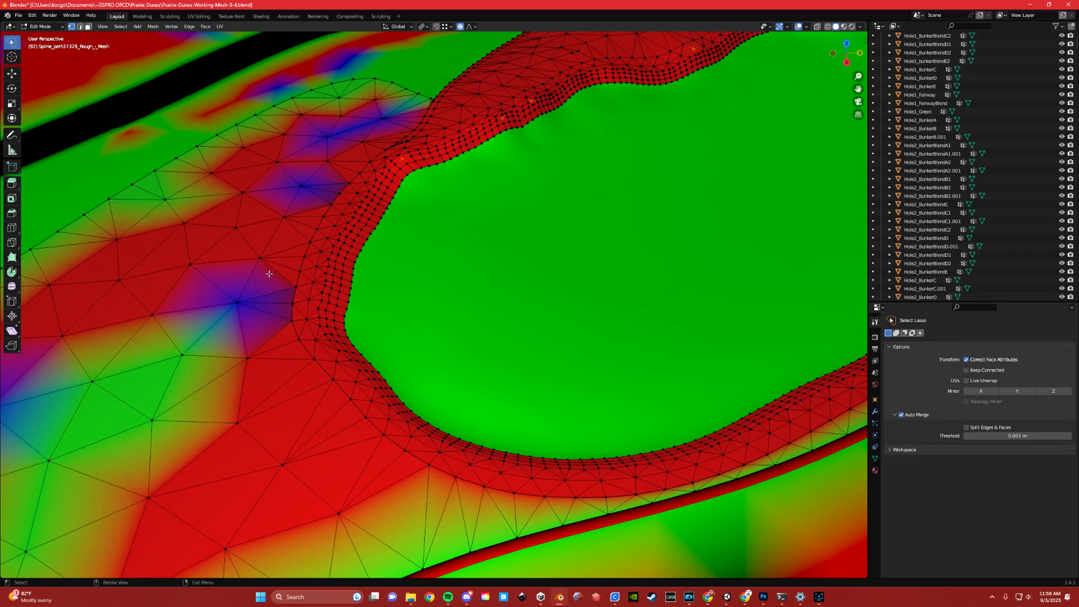
key("a")
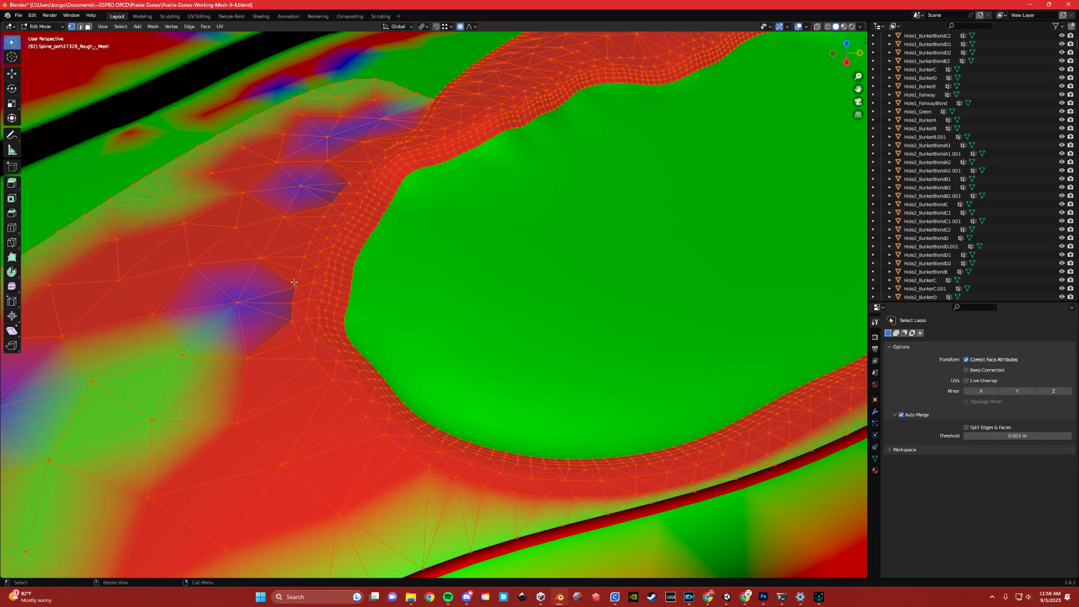
key("m")
left_click(294, 284)
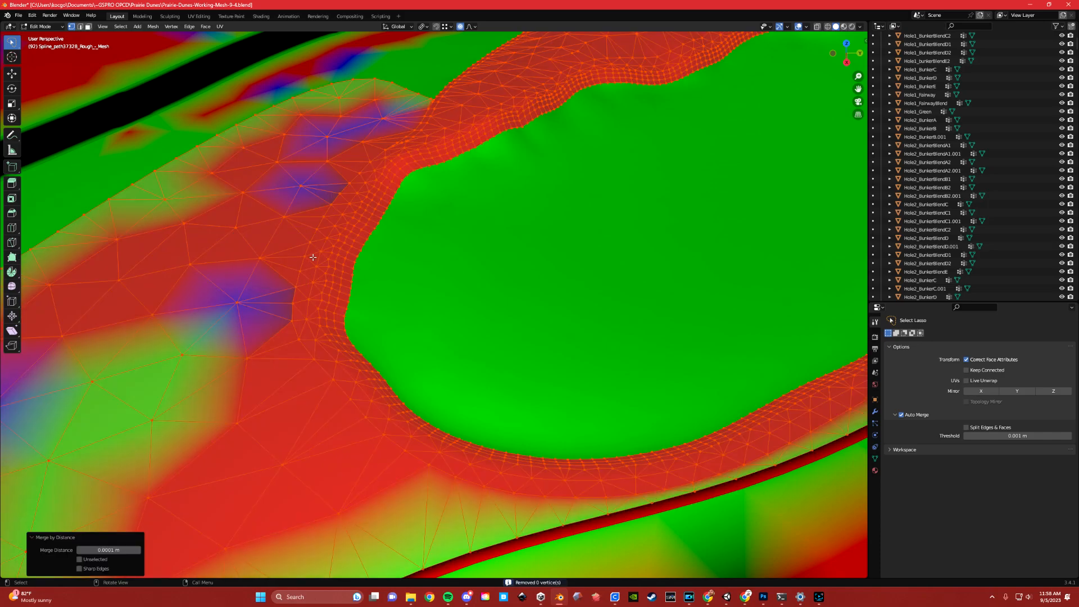
- Turn off proportional editing and merge all vertices of both meshes by distance with a merge distance of 0.001 m
key("ctrl+Tab")
left_click(275, 262)
middle_click_drag(275, 262, 312, 281)
left_click(322, 264)
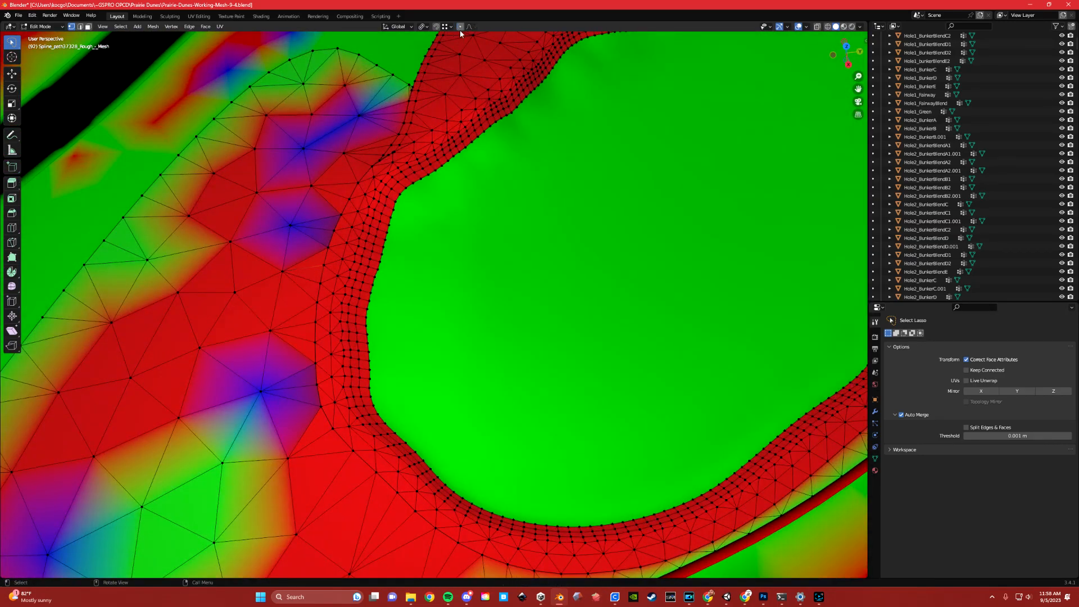
key("a")
key("m")
left_click(366, 178)
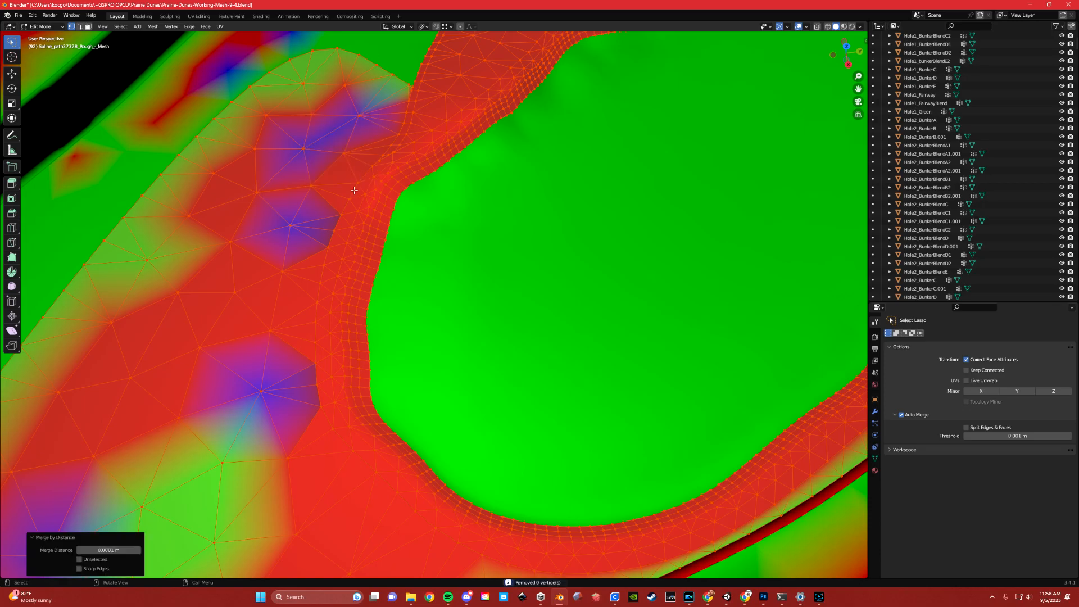
left_click(112, 550)
type(".001")
key("Return")
- Return to Object Mode and join the bunker blend mesh into the surrounding rough mesh
left_click(298, 337)
key("Tab")
left_click(302, 311)
middle_click_drag(313, 324, 330, 256)
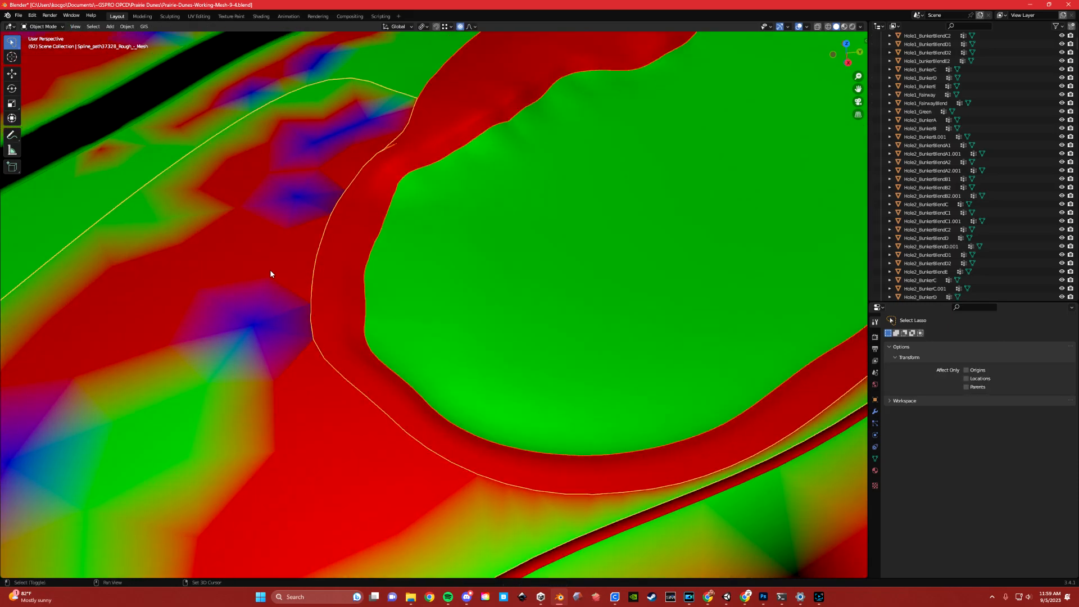
key("ctrl+j")
- Edit the joined mesh in vertex mode, merge all its vertices by distance at 0.001 m, and clear the selection
key("Tab")
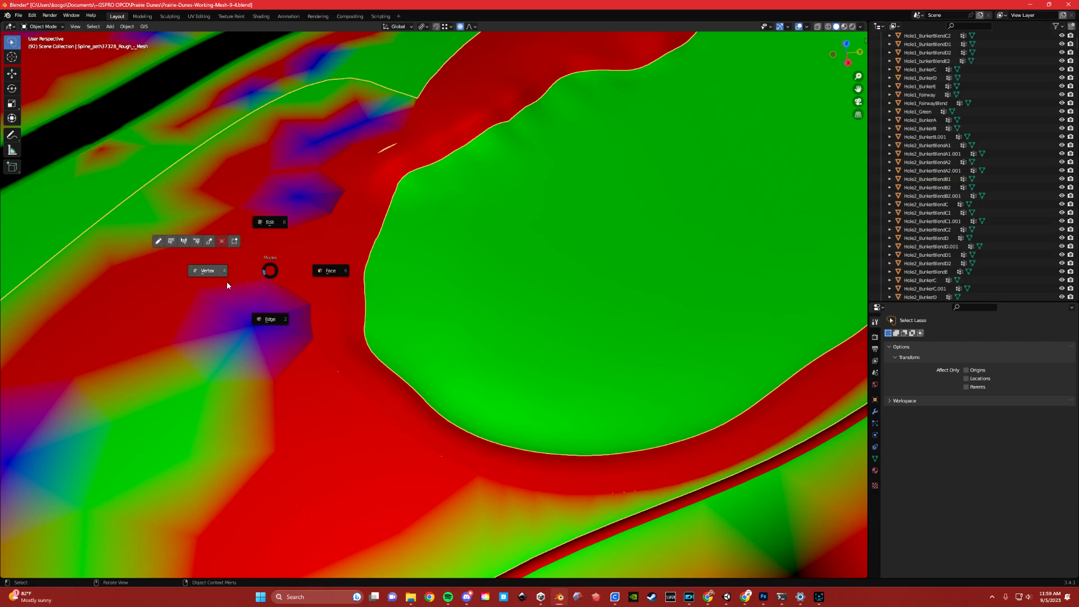
left_click(219, 281)
key("a")
key("m")
left_click(214, 282)
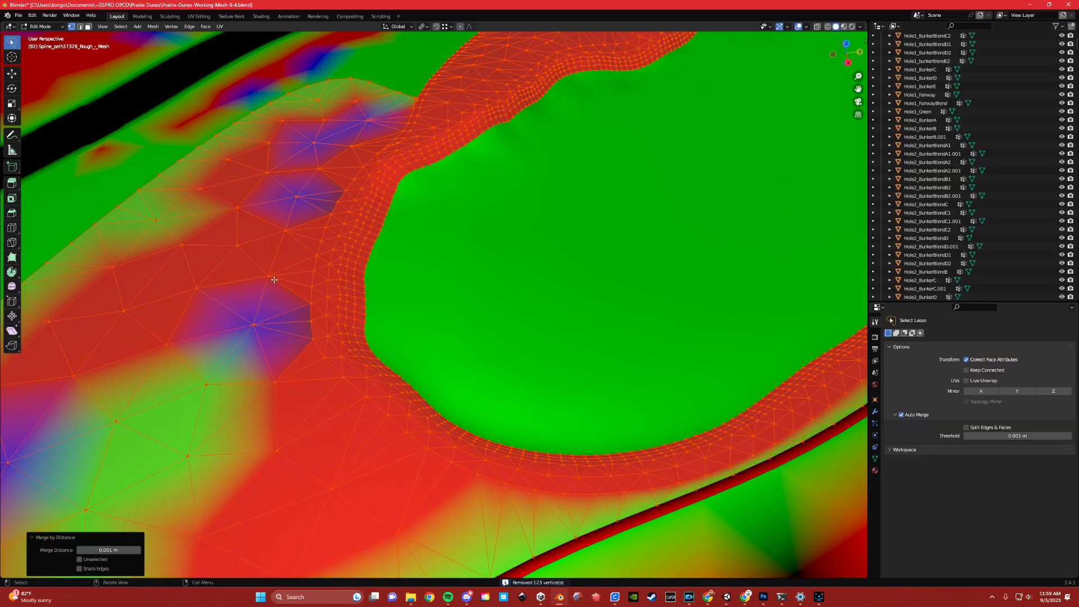
left_click(331, 281)
- Lasso-select a narrow strip of vertices just outside the rim grid at the bunker's near end
scroll(336, 256, "up", 3)
middle_click_drag(335, 258, 330, 246)
middle_click_drag(296, 176, 298, 188)
left_click_drag(299, 153, 282, 179)
scroll(284, 181, "up", 3)
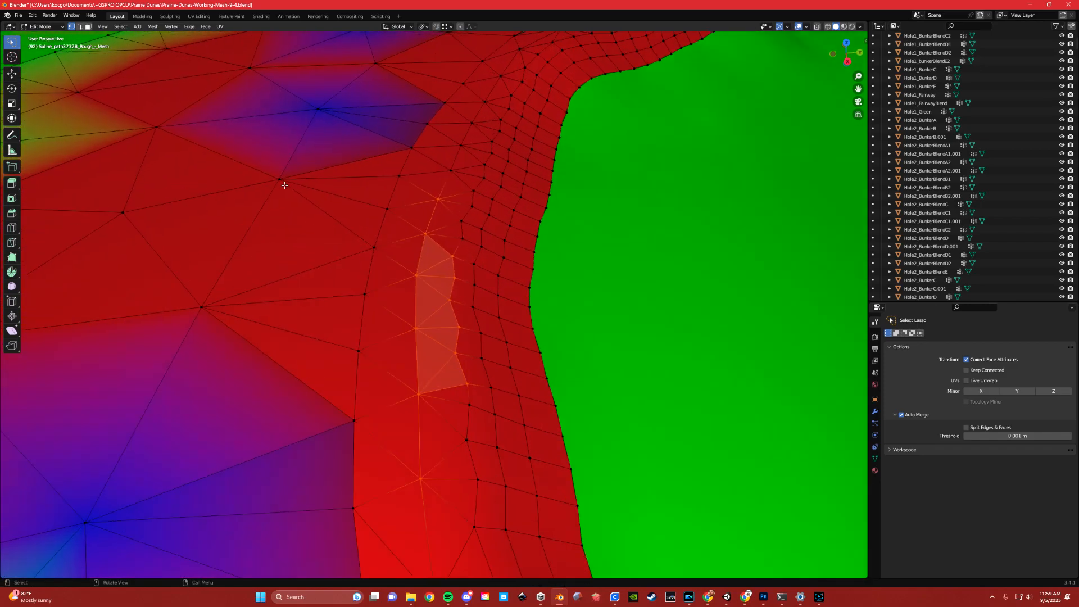
middle_click_drag(572, 212, 402, 262)
- Extend the selection with Circle Select to the wider band of blend and rough vertices around the bunker's near end
key("c")
mouse_move(400, 219)
left_mouse_down()
mouse_move(444, 329)
mouse_move(479, 503)
mouse_move(477, 252)
left_mouse_up()
scroll(476, 275, "down", 5)
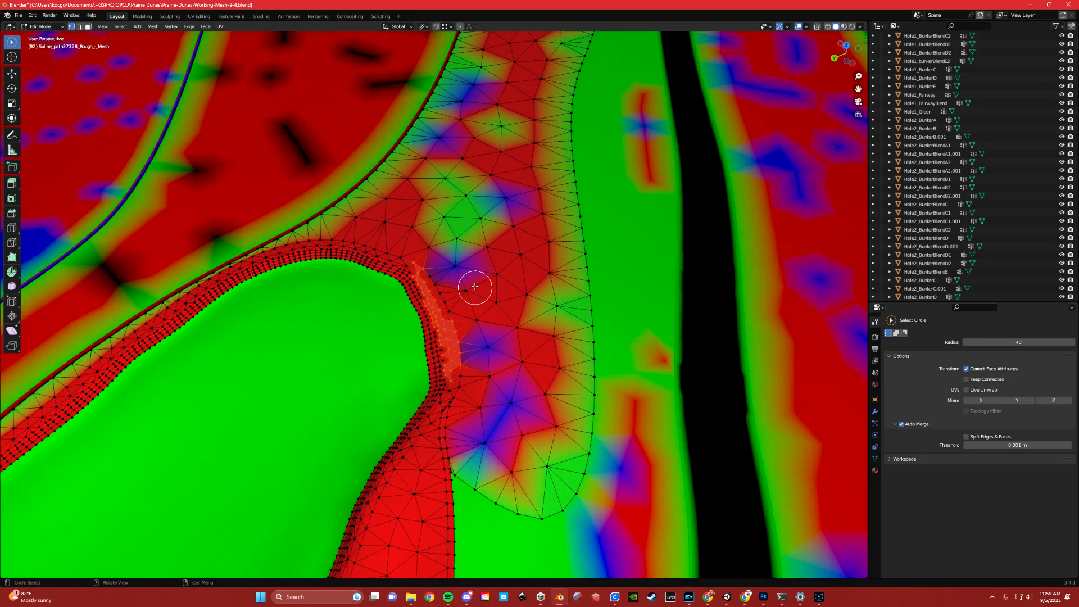
mouse_move(413, 249)
left_mouse_down()
mouse_move(457, 329)
mouse_move(453, 382)
mouse_move(433, 290)
mouse_move(410, 252)
mouse_move(373, 241)
mouse_move(414, 260)
mouse_move(494, 354)
mouse_move(448, 233)
mouse_move(417, 229)
mouse_move(445, 302)
mouse_move(448, 360)
left_mouse_up()
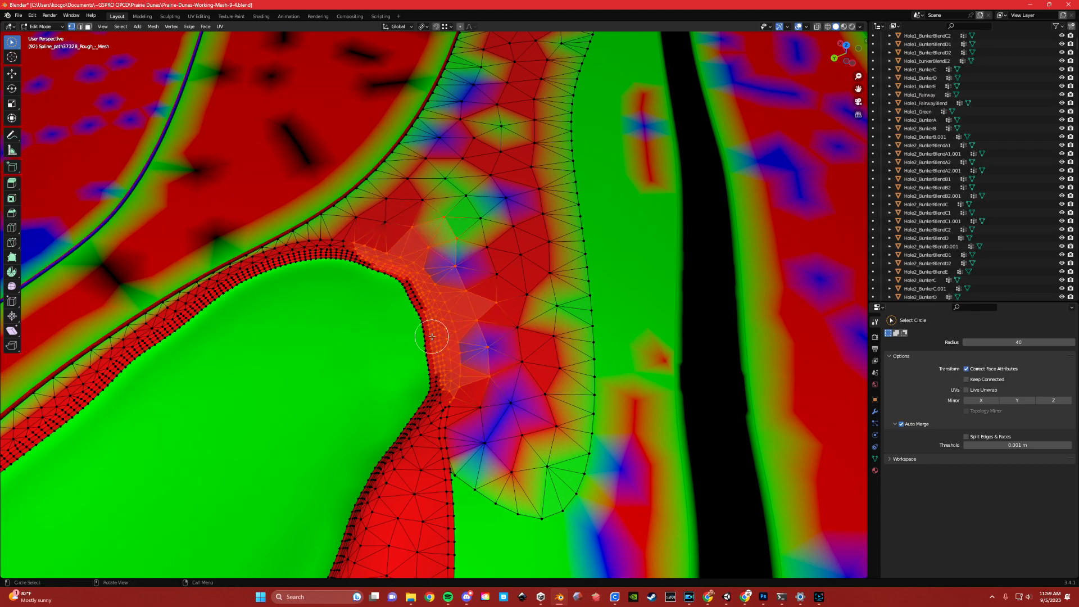
scroll(434, 337, "up", 4)
middle_click_drag(342, 318, 427, 349)
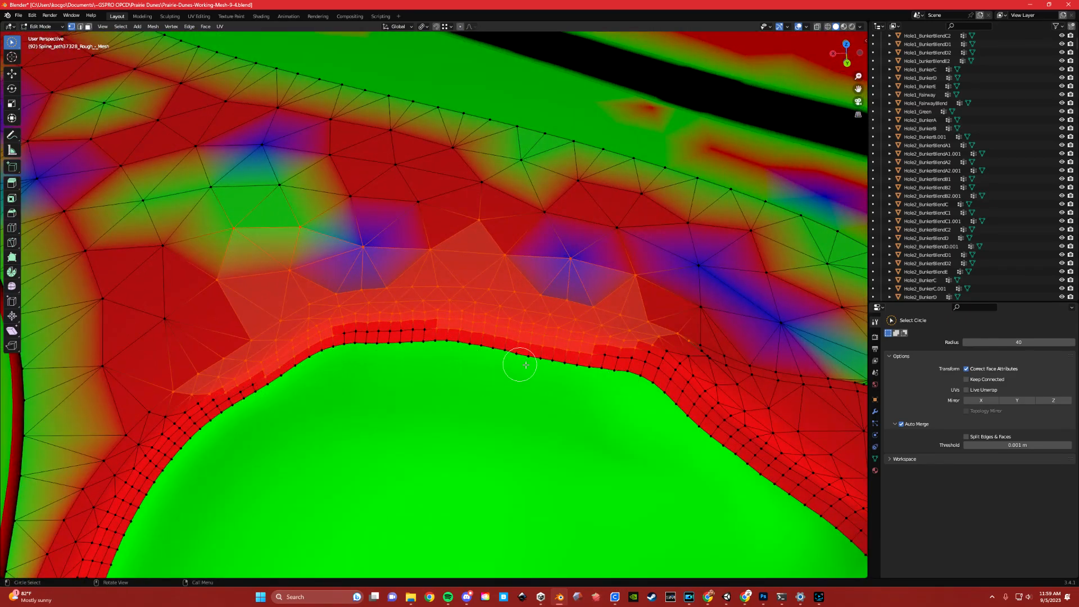
middle_click_drag(405, 354, 403, 321)
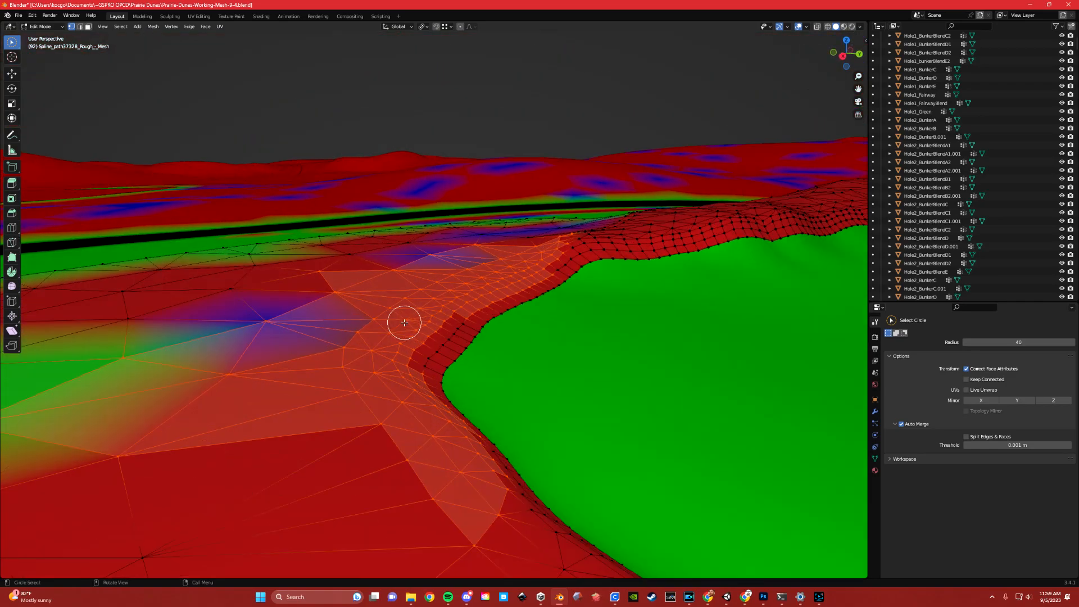
- Apply Smooth Vertices to the selected band of blend and rough vertices around the bunker's near end
right_click(405, 324)
key("o")
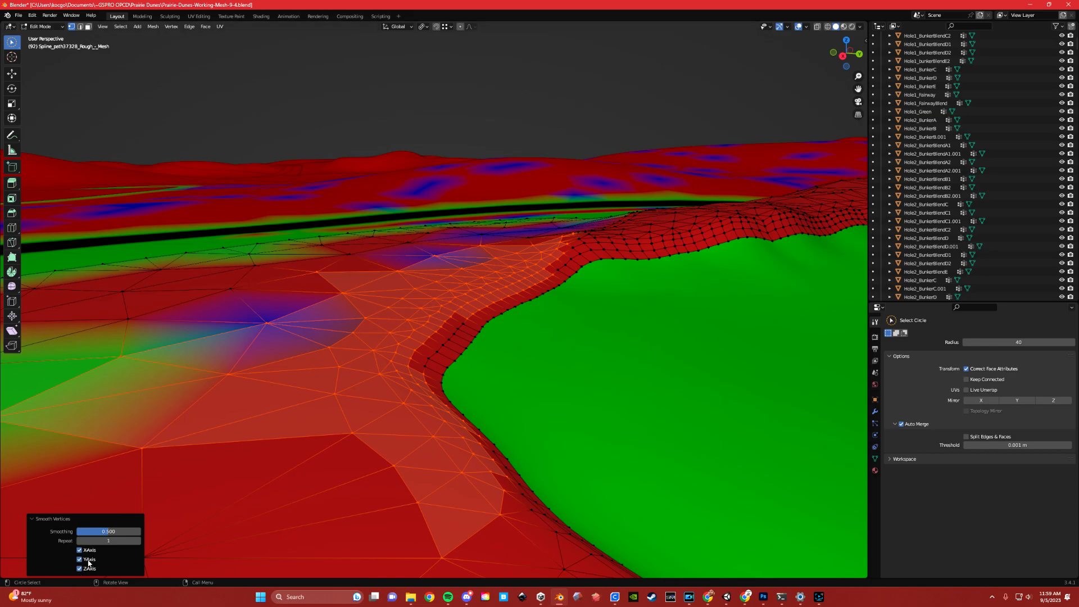
middle_click_drag(254, 490, 351, 389)
middle_click_drag(421, 310, 424, 319)
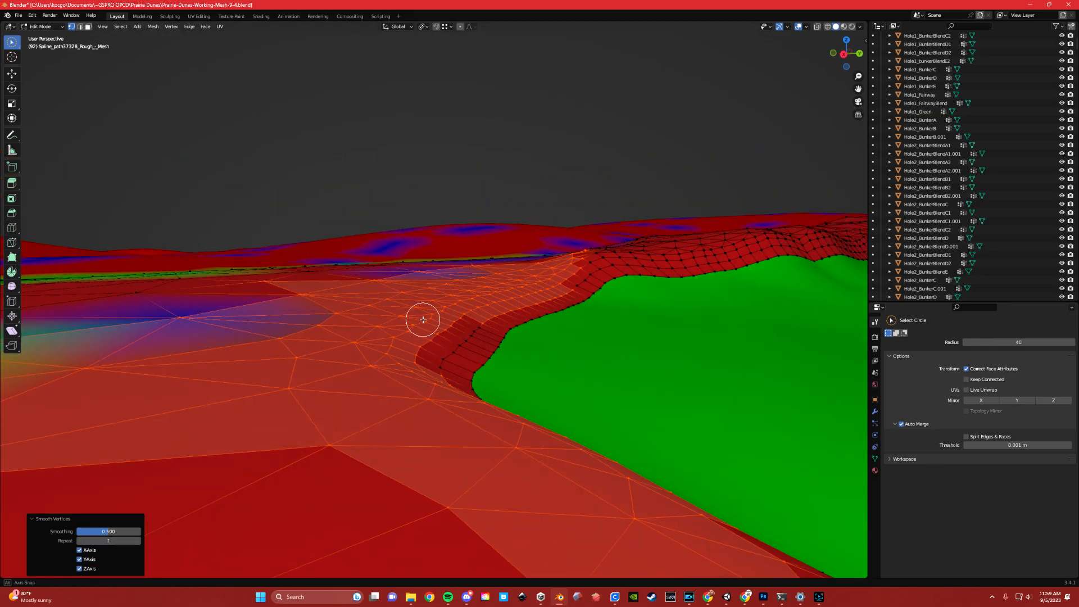
- Try smoothing the selected vertices along the Z axis only, with 12 repeats
left_click_drag(107, 541, 89, 559)
left_click(87, 550)
left_click(87, 559)
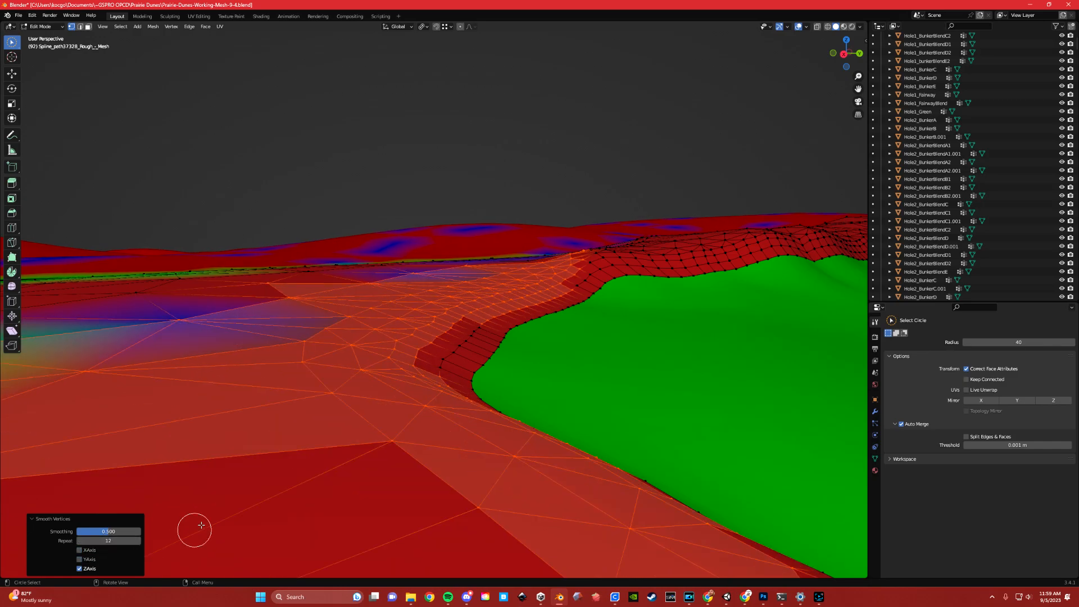
- Set the vertex smoothing to act on the X, Y and Z axes with factor 0.636 and 9 repeats, and clear the selection
left_click_drag(108, 540, 91, 558)
left_click(88, 559)
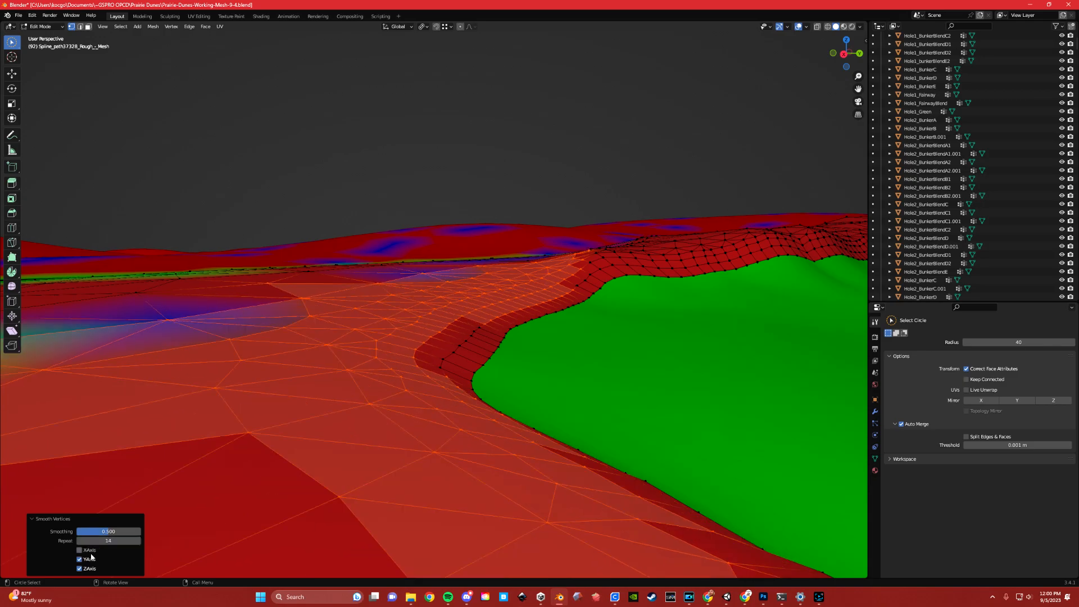
left_click(88, 550)
left_click_drag(109, 531, 101, 541)
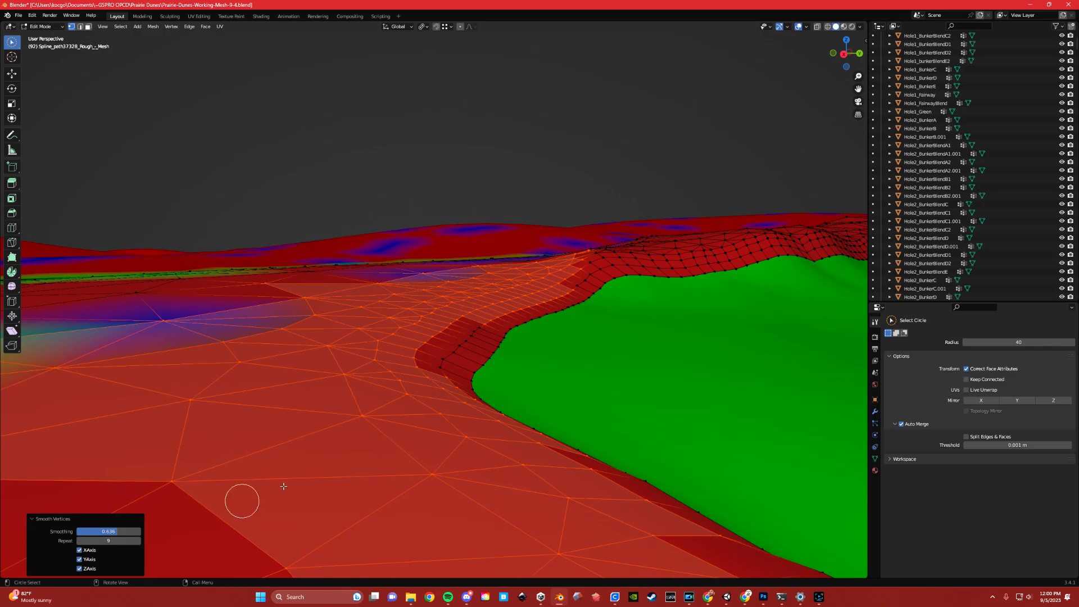
key("alt+a")
middle_click_drag(426, 397, 138, 400)
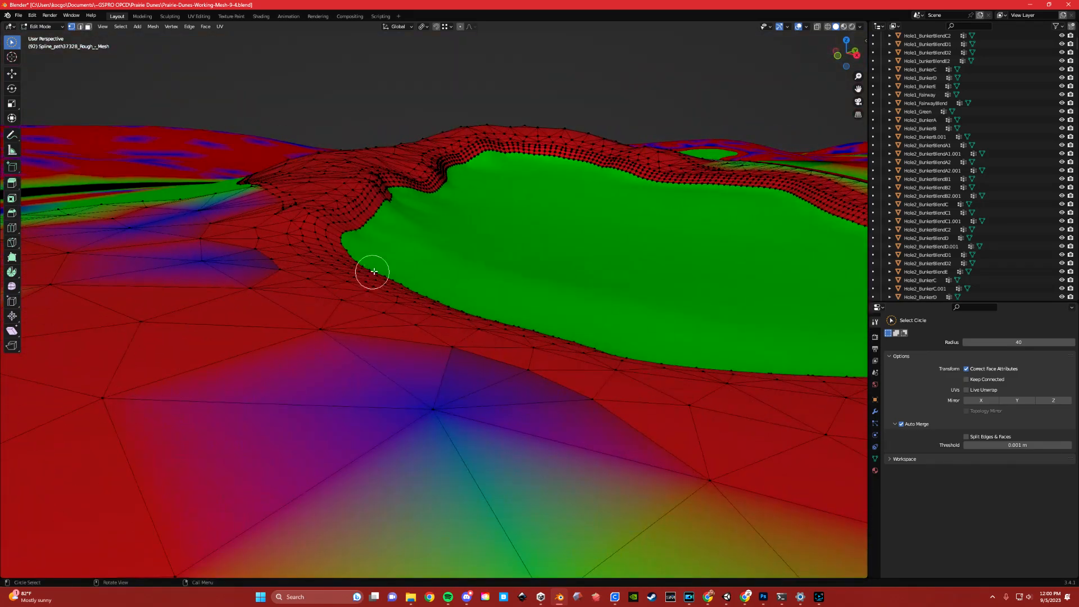
middle_click_drag(403, 196, 512, 261)
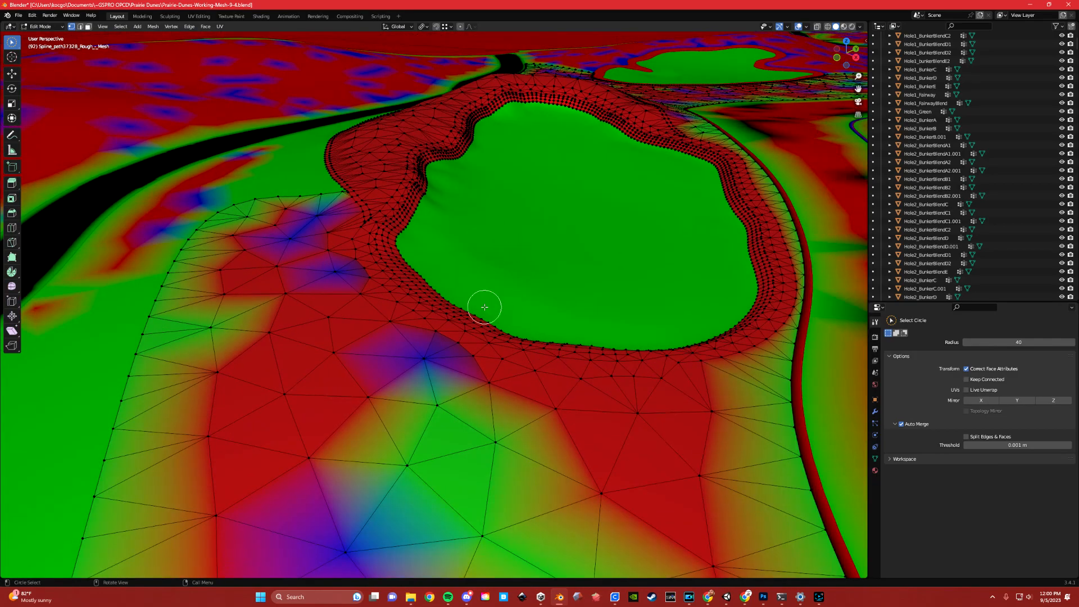
middle_click_drag(652, 269, 658, 245)
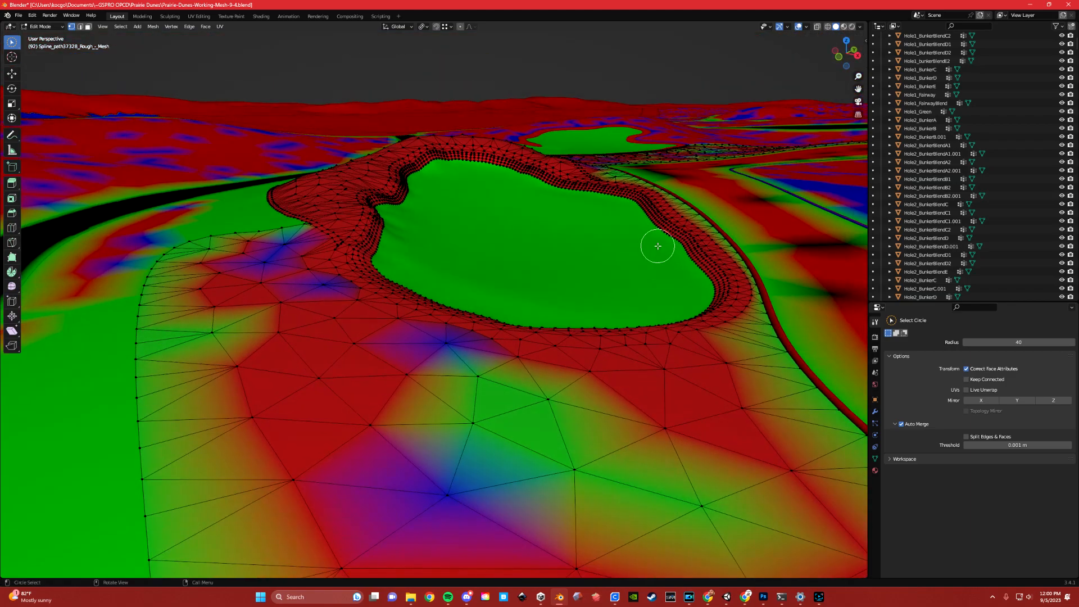